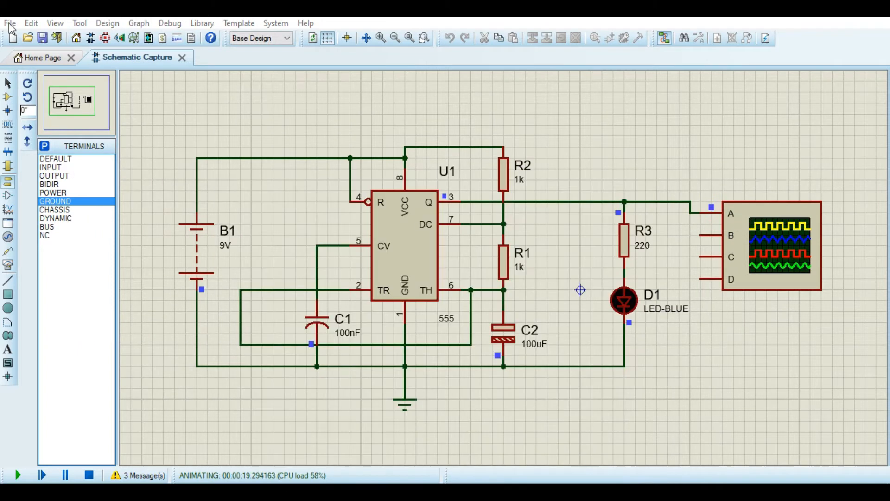
Start a new project and name it "555 timer astable mode".
left_click(9, 23)
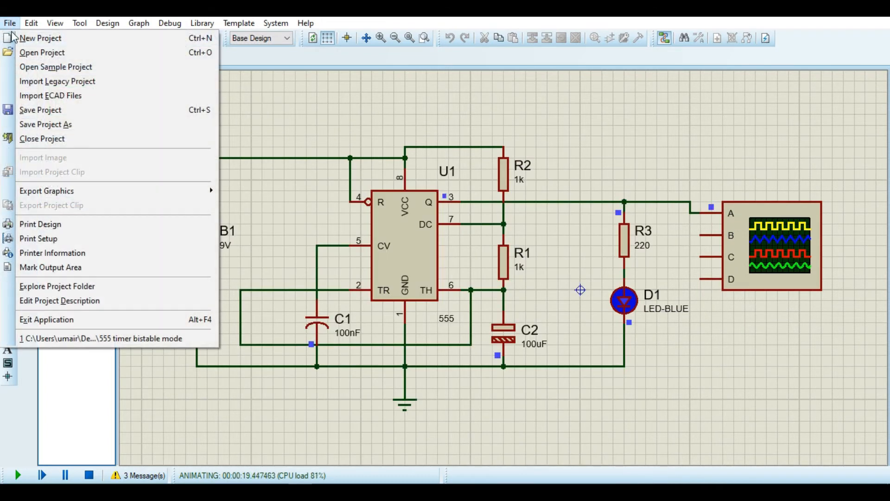
left_click(27, 38)
left_click(440, 263)
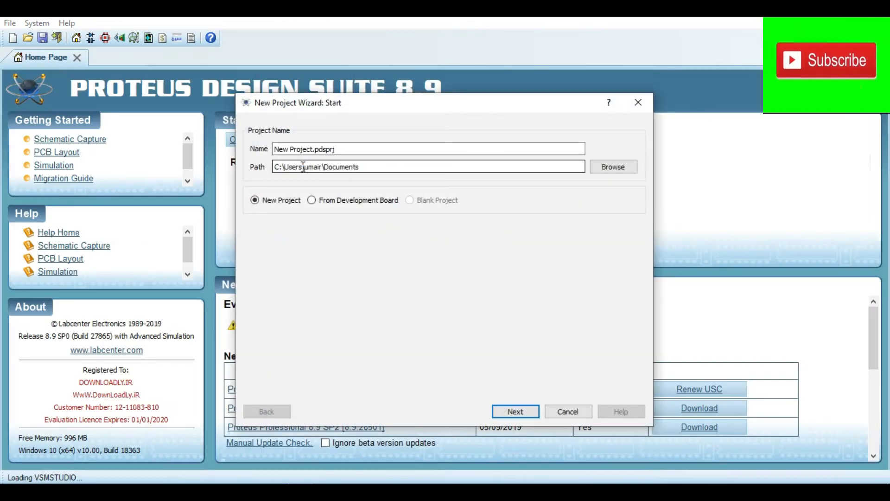
left_click(347, 148)
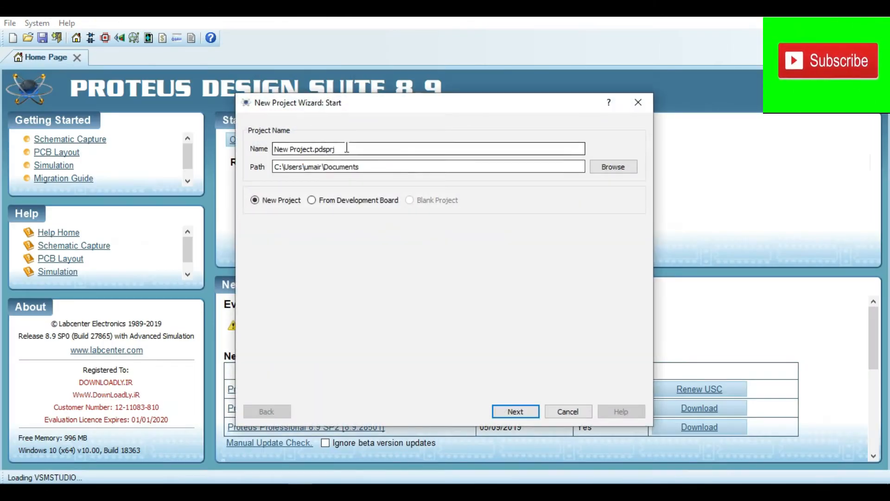
left_click(314, 149)
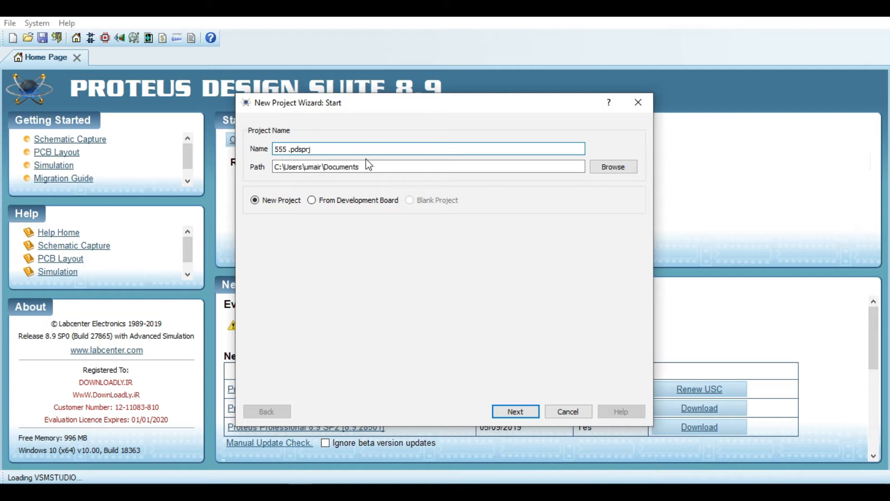
type("555 timer astable ")
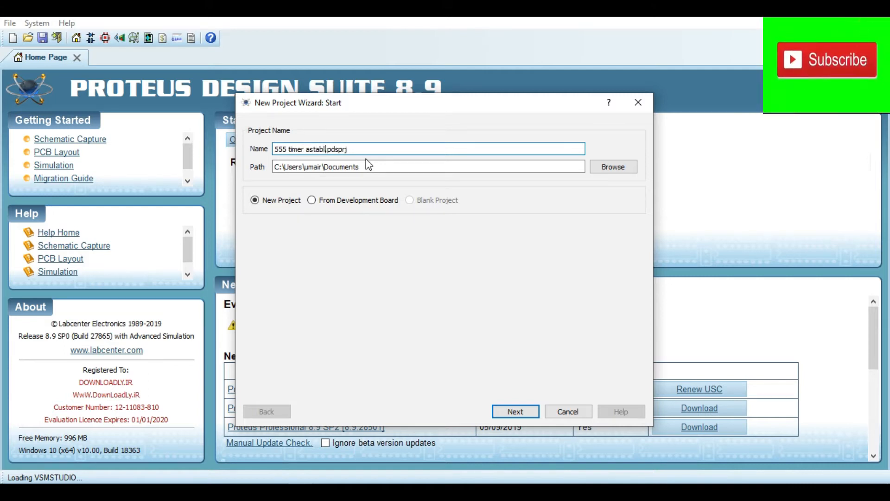
type("mode")
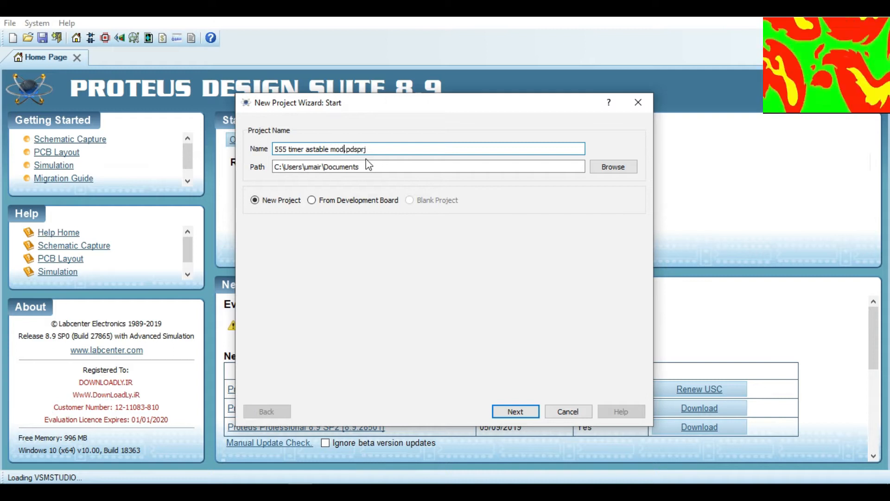
Create the project with the DEFAULT schematic template, no PCB layout and no firmware project.
left_click(514, 411)
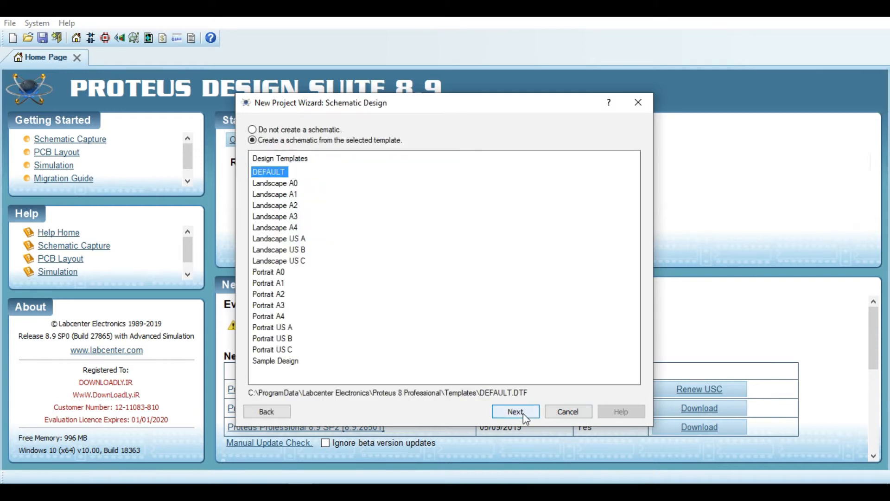
left_click(526, 417)
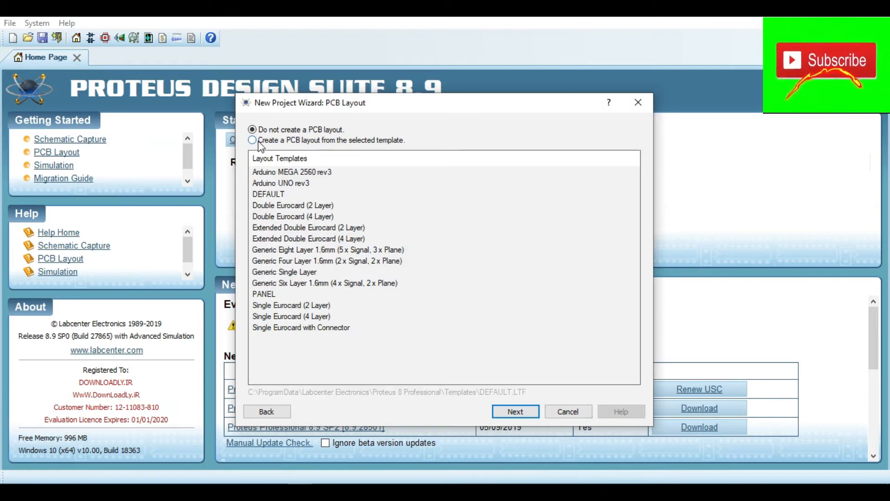
left_click(515, 413)
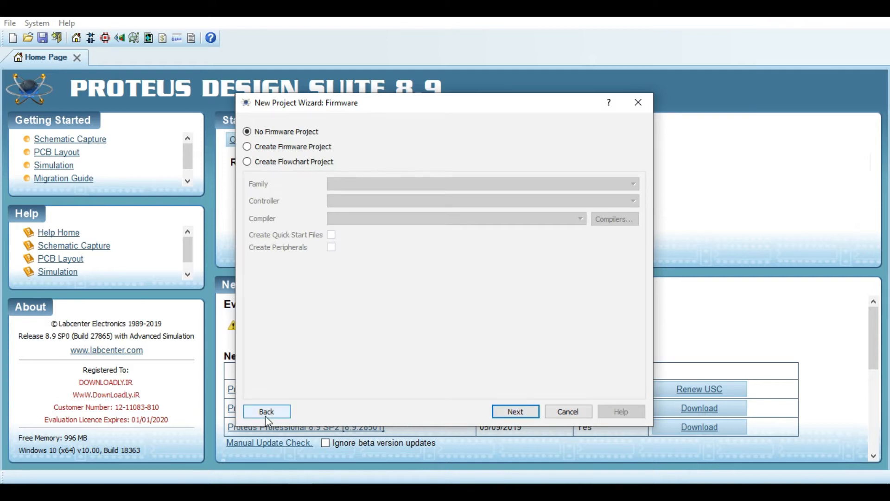
left_click(518, 412)
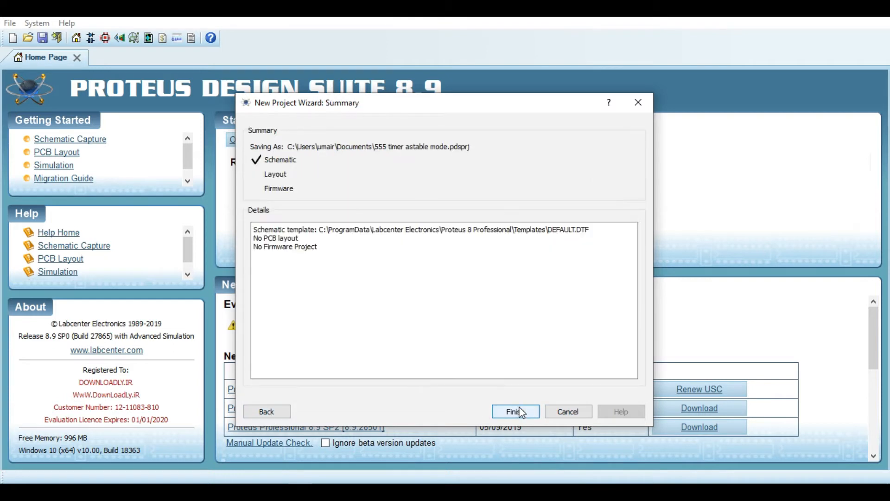
left_click(516, 412)
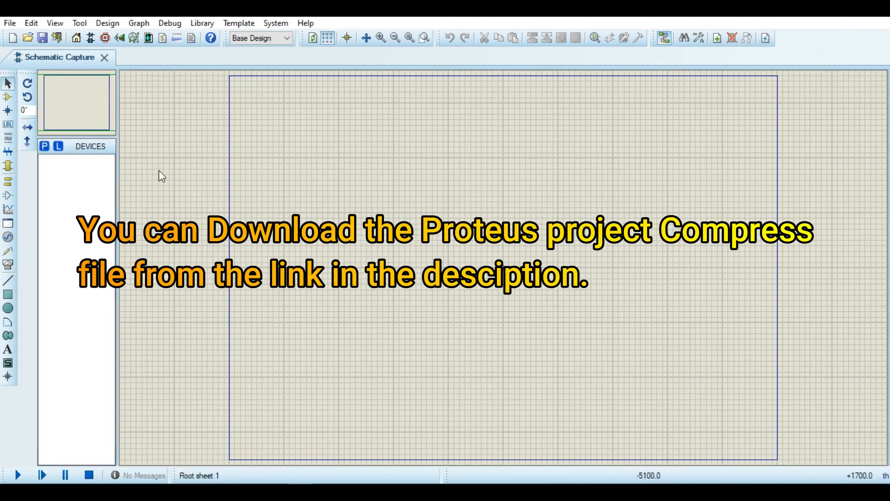
Add the 555 Timer/Oscillator and the RESISTOR analog primitive from the parts library to the device list.
left_click(45, 146)
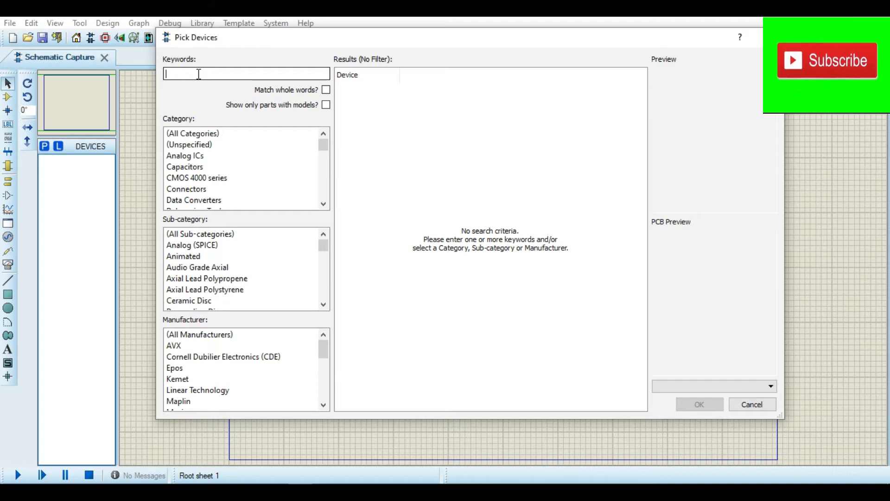
type("555")
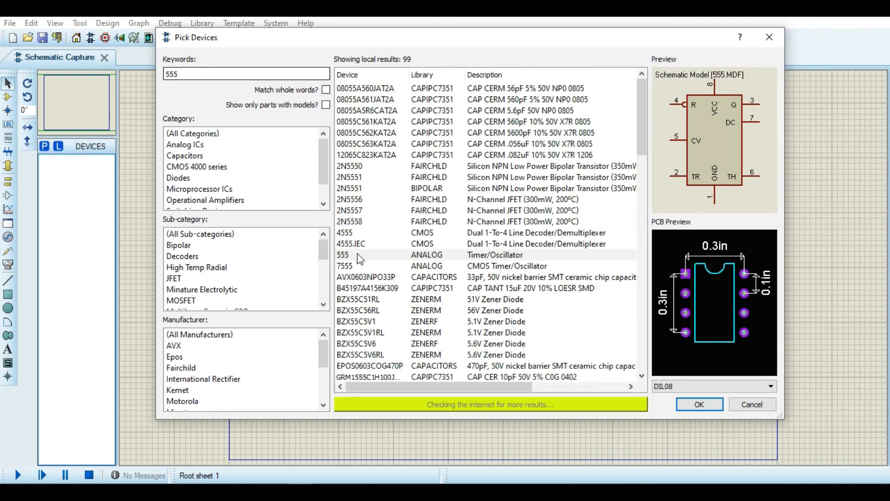
left_click(368, 256)
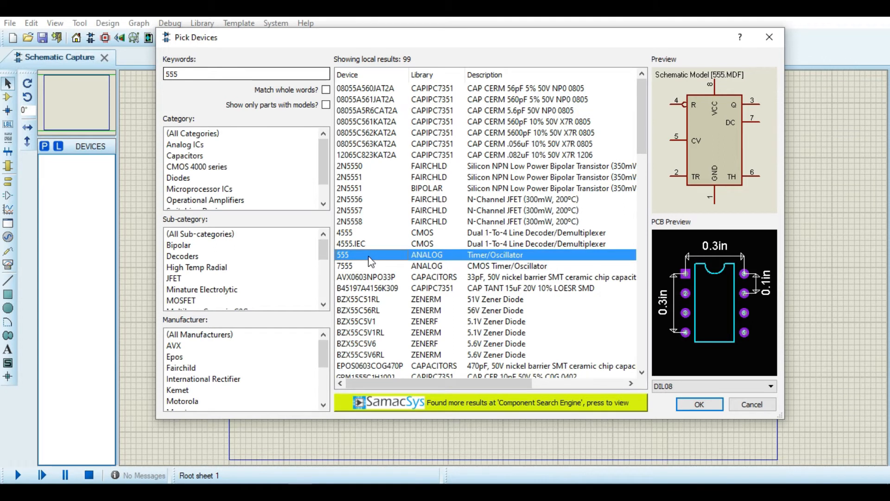
left_click(699, 404)
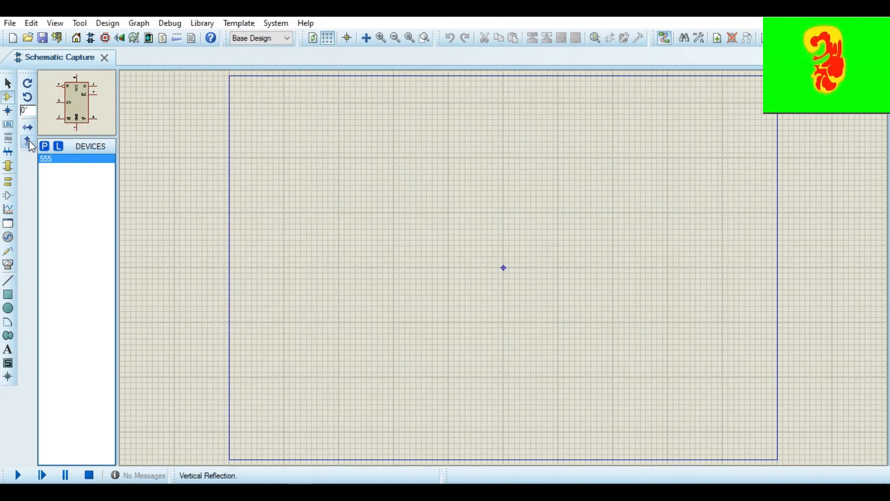
left_click(45, 146)
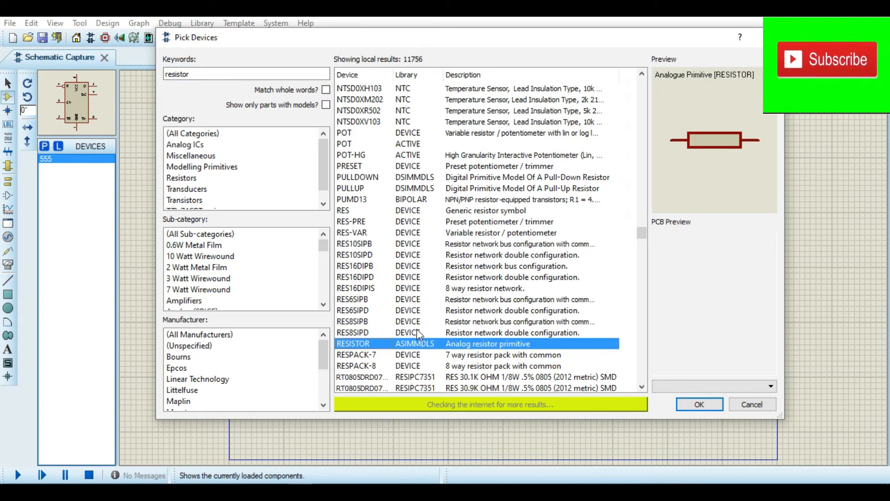
double_click(452, 345)
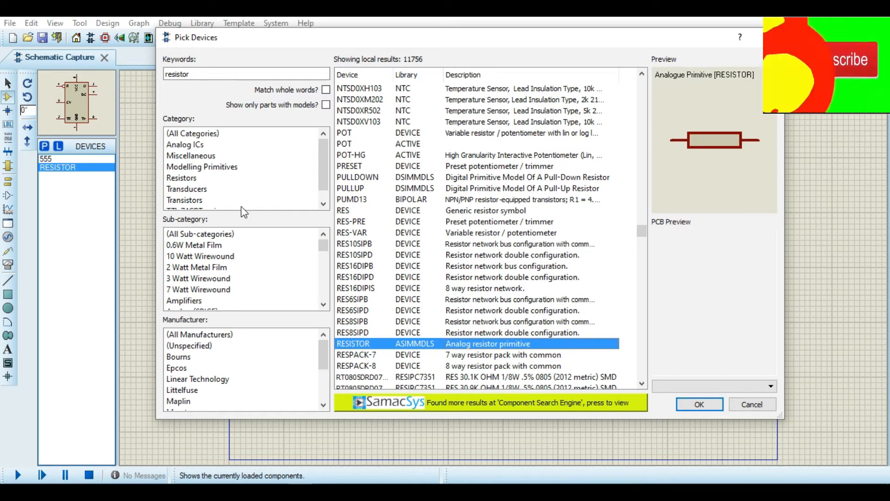
Search the parts library for "capacitor" and add the generic electrolytic CAP-ELEC to the device list.
left_click(202, 76)
key("BackSpace")
key("BackSpace")
key("BackSpace")
key("BackSpace")
type("di")
type("pacitor")
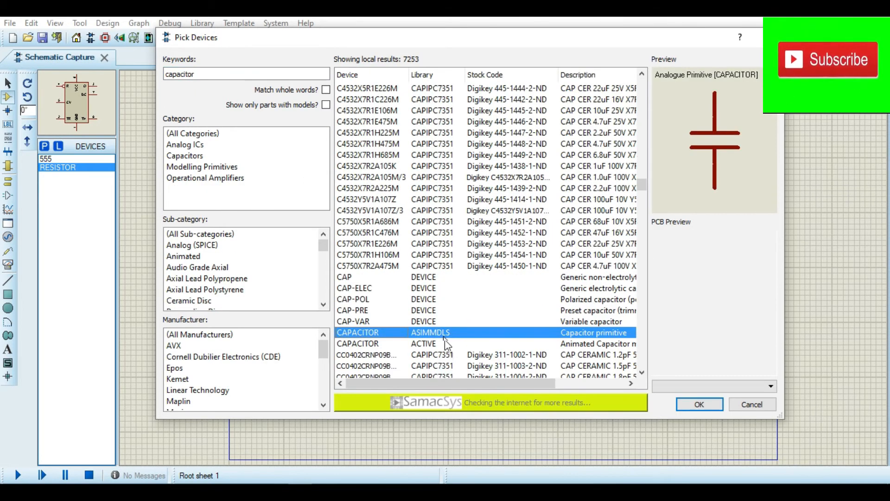
left_click(378, 256)
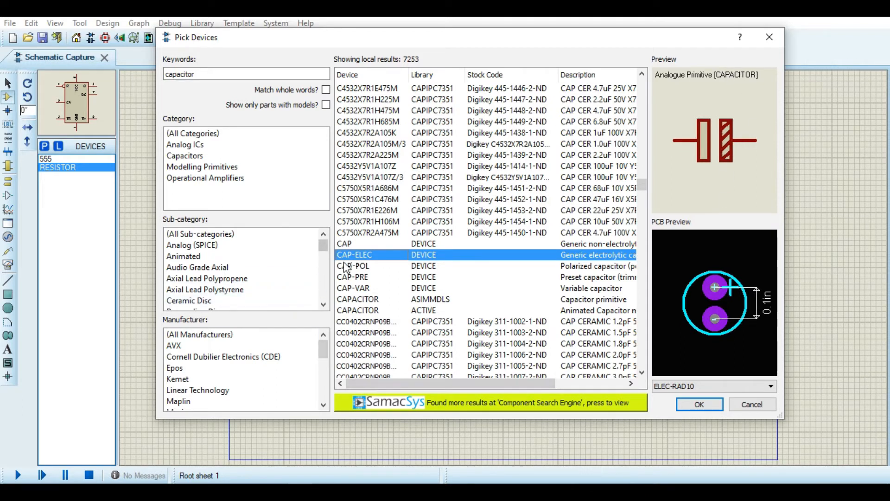
mouse_move(425, 379)
left_mouse_down()
mouse_move(495, 381)
mouse_move(439, 385)
left_mouse_up()
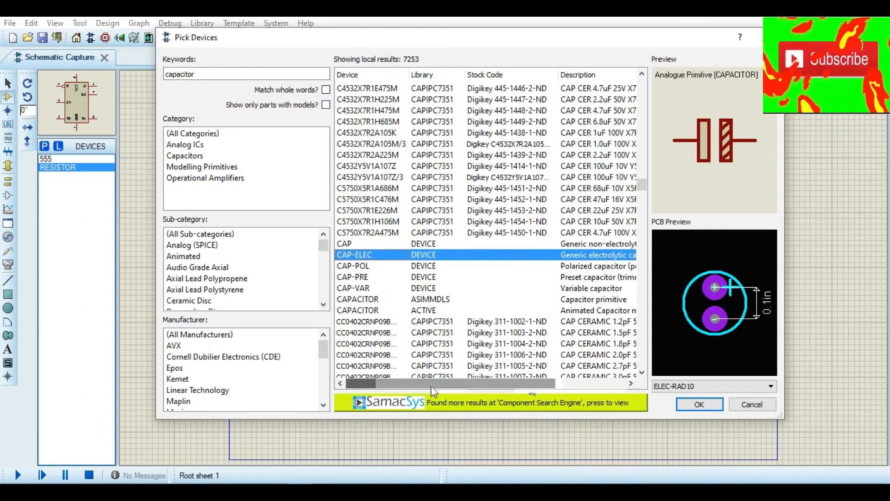
double_click(400, 260)
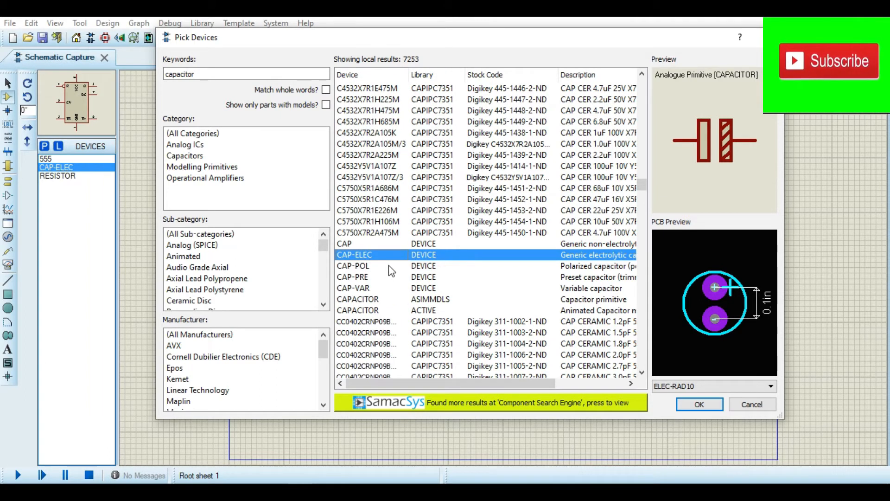
Add the polarized capacitor CAP-POL to the device list.
left_click(411, 266)
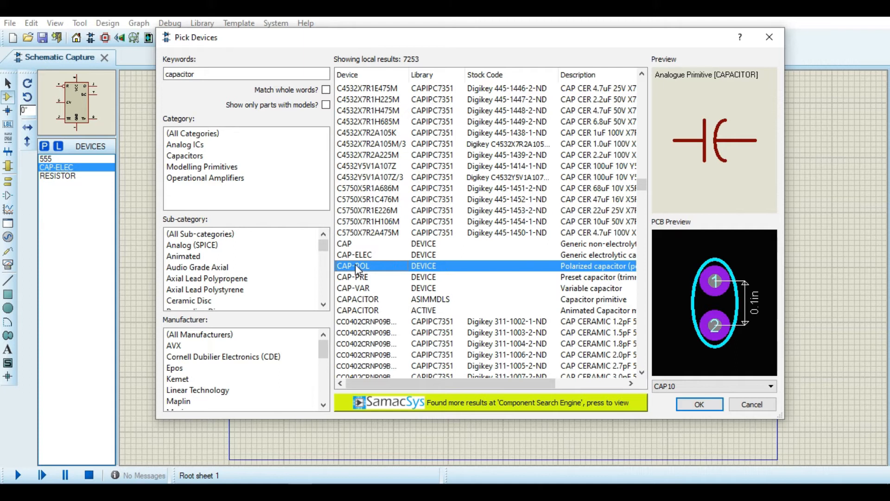
mouse_move(394, 383)
left_mouse_down()
mouse_move(464, 383)
mouse_move(394, 383)
left_mouse_up()
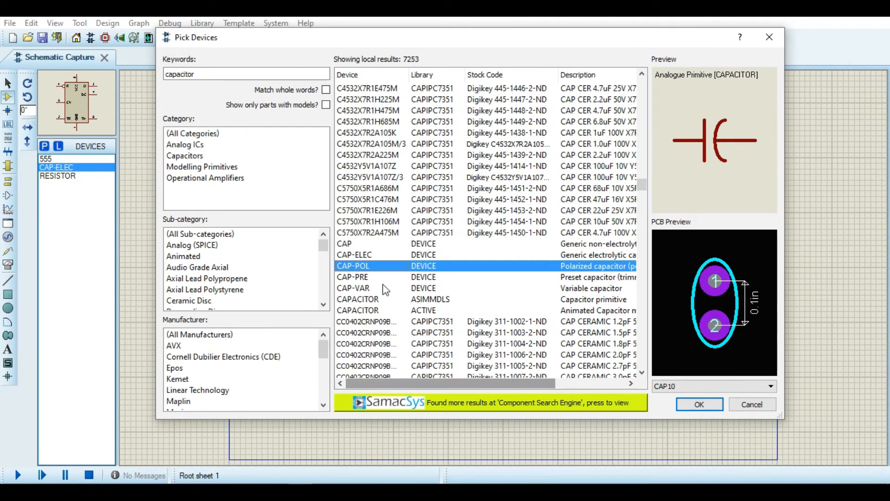
double_click(379, 269)
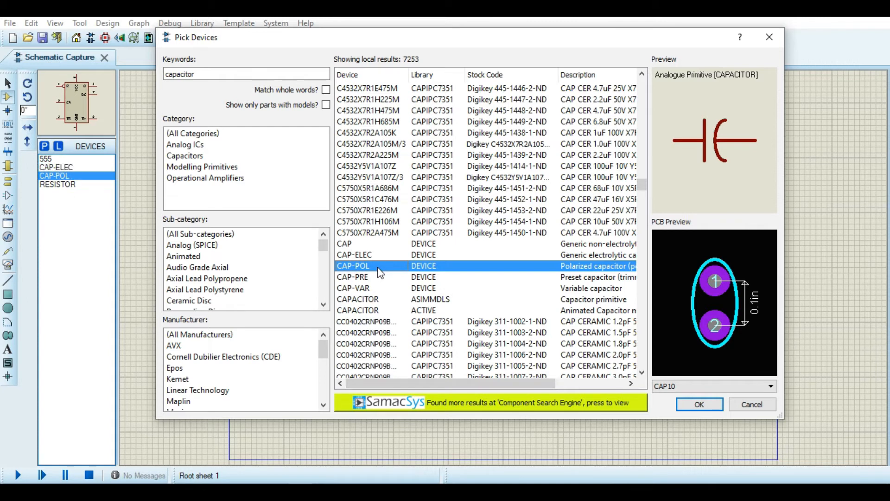
Search the parts library for "led" and add the animated LED-GREEN model to the device list.
left_click(209, 74)
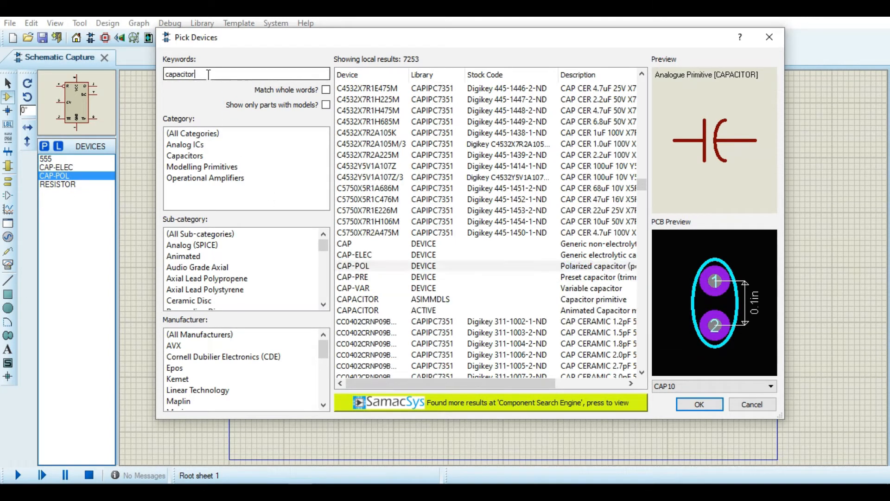
key("BackSpace")
key("BackSpace")
key("BackSpace")
key("BackSpace")
key("BackSpace")
key("BackSpace")
key("BackSpace")
key("BackSpace")
key("BackSpace")
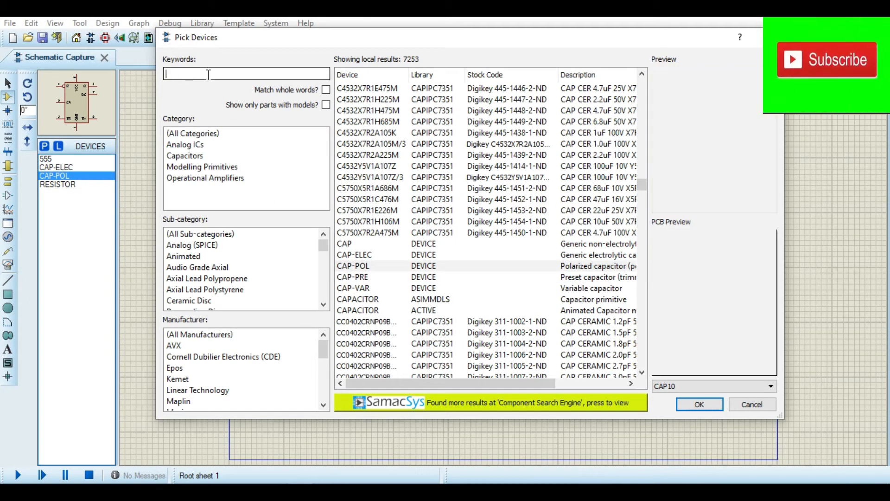
type("led")
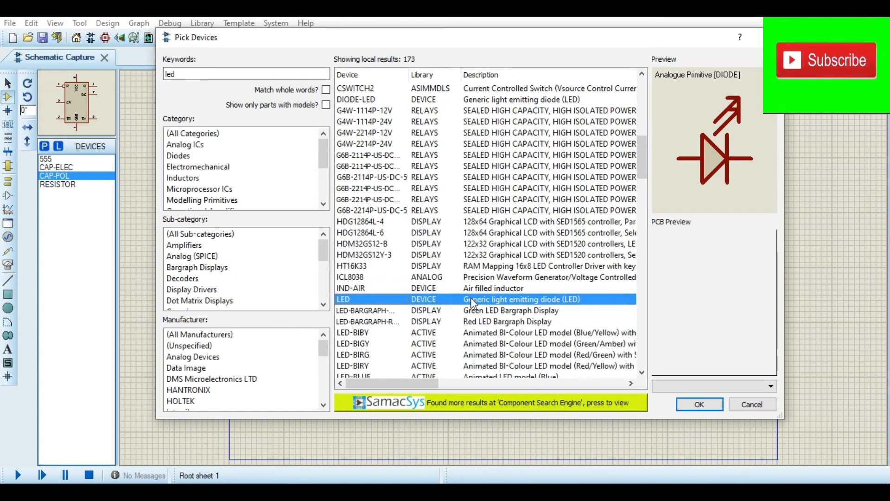
left_click(352, 288)
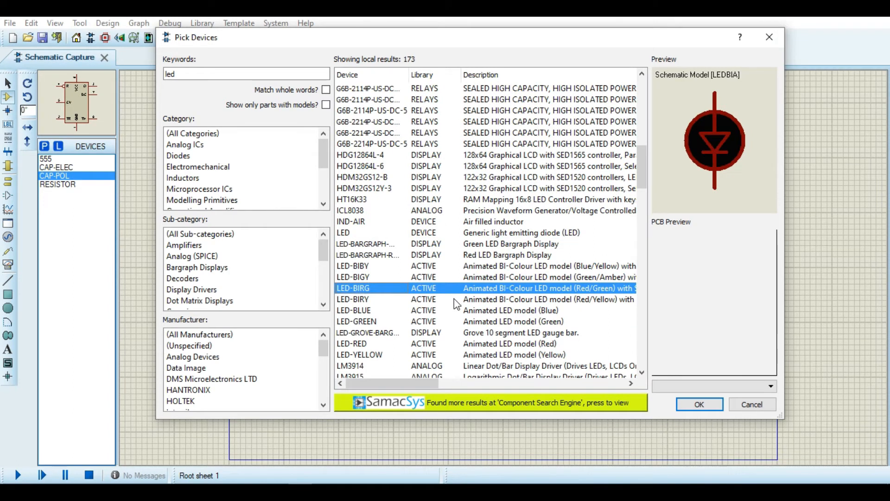
left_click(374, 320)
left_click(369, 309)
left_click(367, 290)
double_click(370, 321)
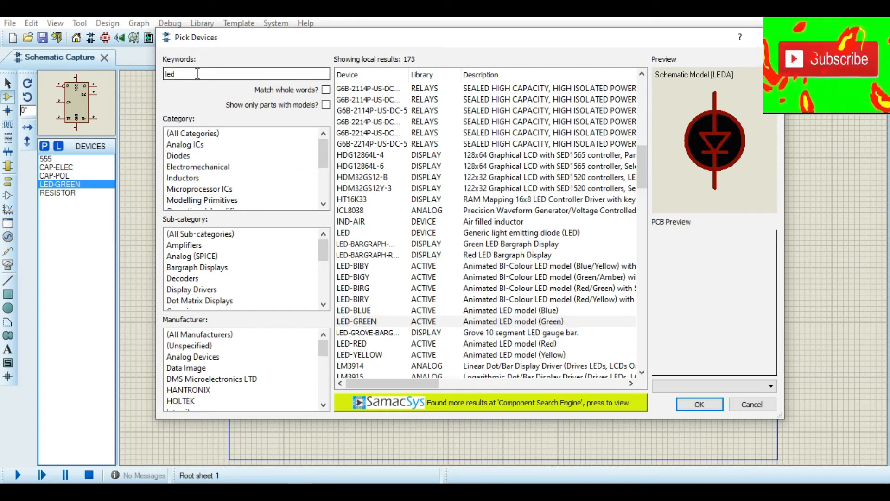
Find the multi-cell BATTERY with the keyword "battery", add it to the device list and place it left of the sheet's centre.
key("BackSpace")
key("BackSpace")
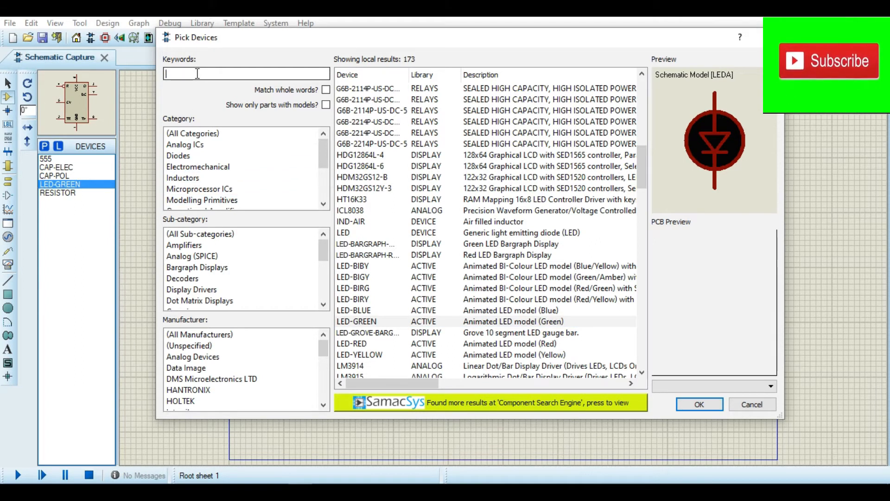
key("BackSpace")
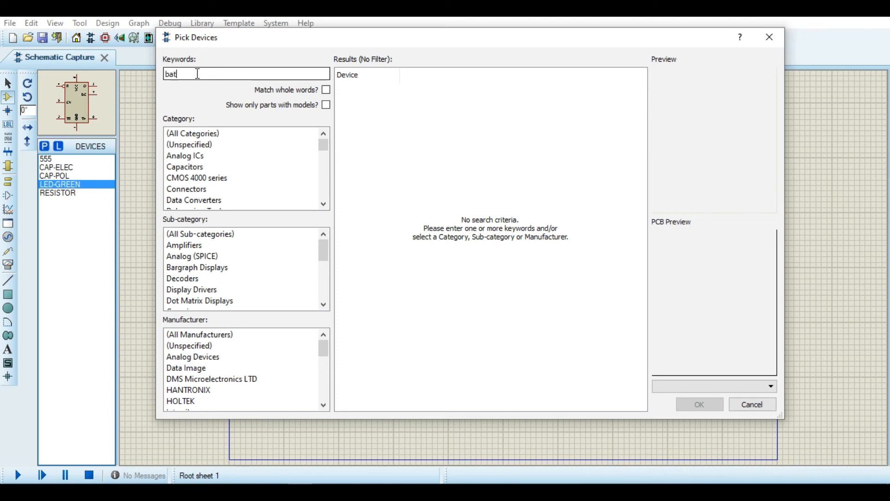
type("y")
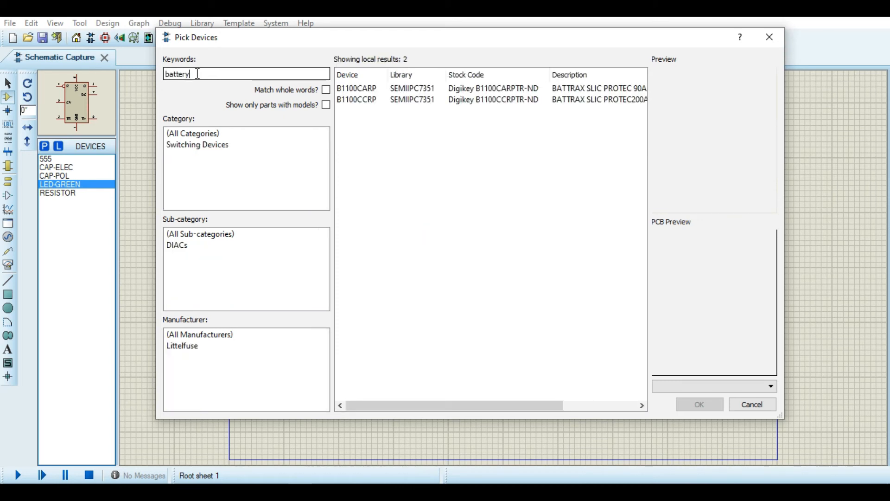
left_click(384, 88)
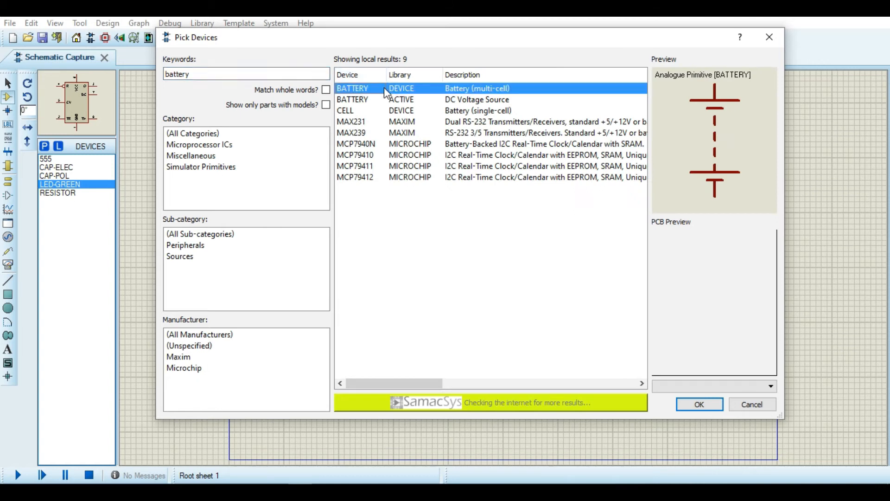
double_click(384, 87)
left_click(687, 408)
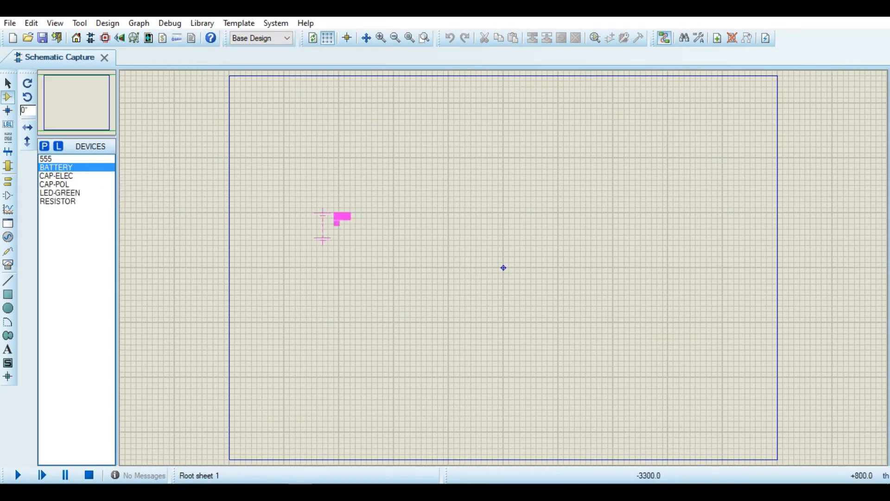
left_click(350, 232)
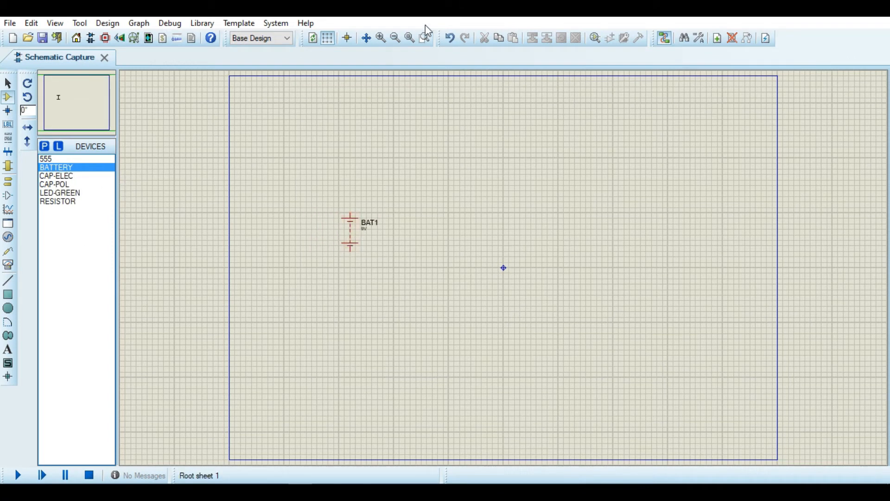
Place the 555 timer to the right of the battery and wire its VCC pin 8 to reset pin 4.
left_click(425, 38)
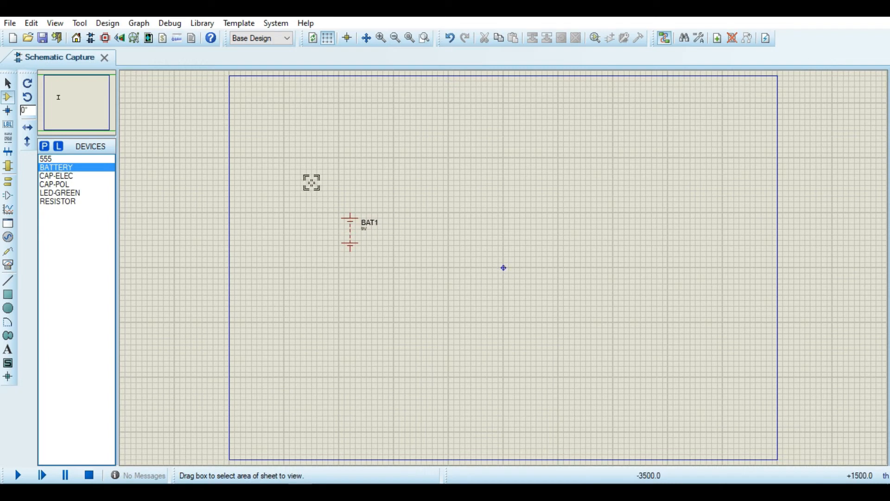
left_click_drag(295, 159, 619, 325)
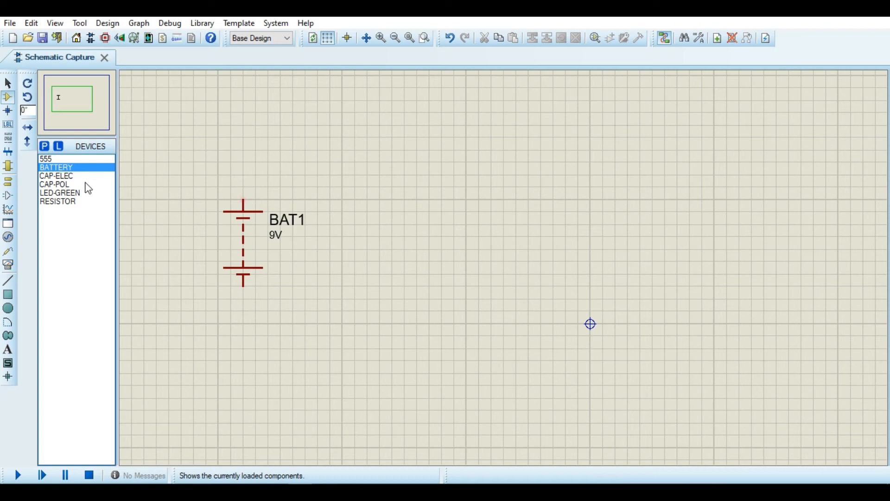
left_click(56, 159)
left_click(427, 238)
left_click(491, 255)
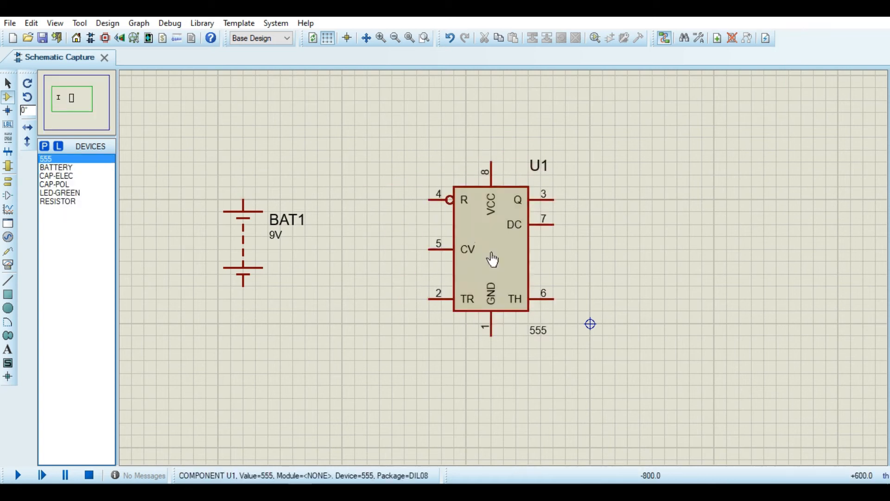
left_click(491, 163)
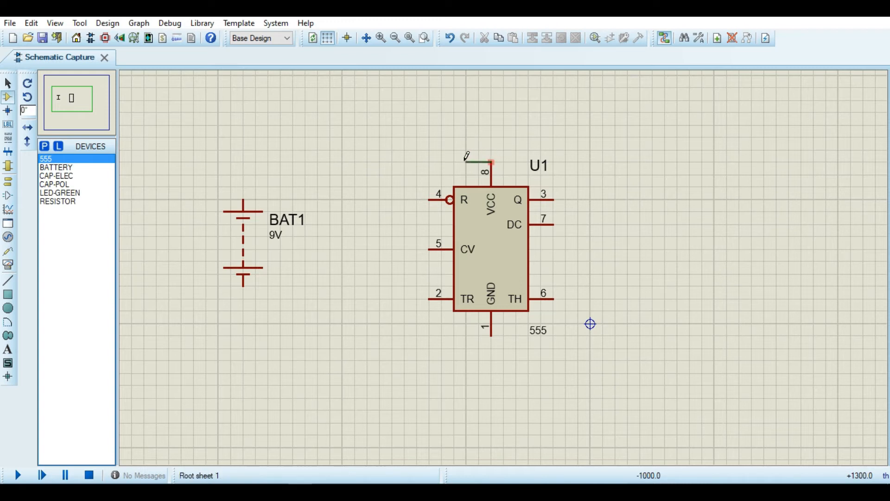
left_click(430, 194)
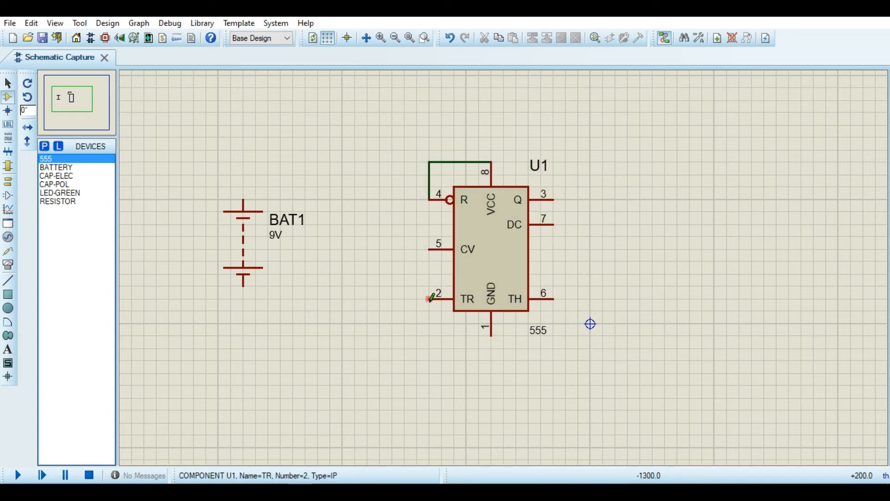
Wire the 555's GND pin 1 to the battery's negative terminal and the battery's positive terminal to VCC pin 8.
left_click(491, 335)
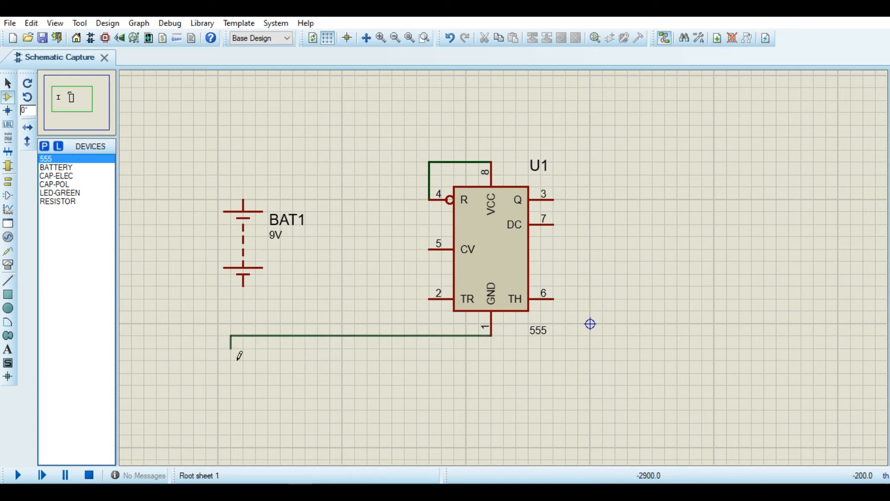
left_click(490, 397)
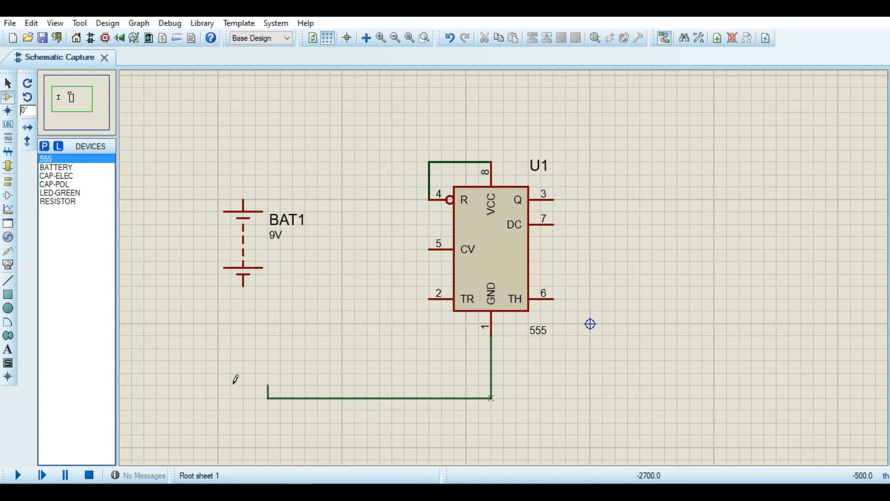
left_click(246, 287)
left_click(244, 199)
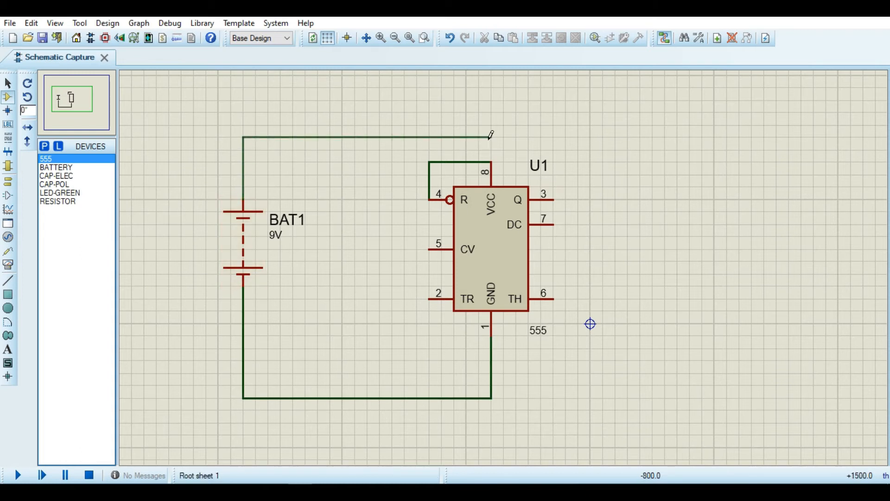
left_click(492, 162)
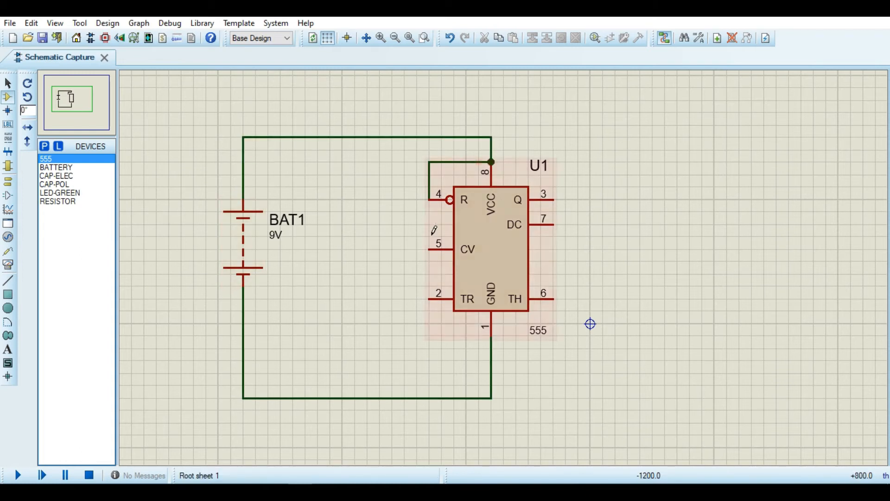
Place a CAP-POL capacitor, rotated to 270°, between the battery and the 555 timer.
left_click(63, 185)
left_click(27, 98)
left_click(388, 279)
left_click(367, 299)
Wire capacitor C1 between the 555's CV pin 5 and the lower ground wire, and shift it down closer to that wire.
left_click(368, 272)
left_click(428, 249)
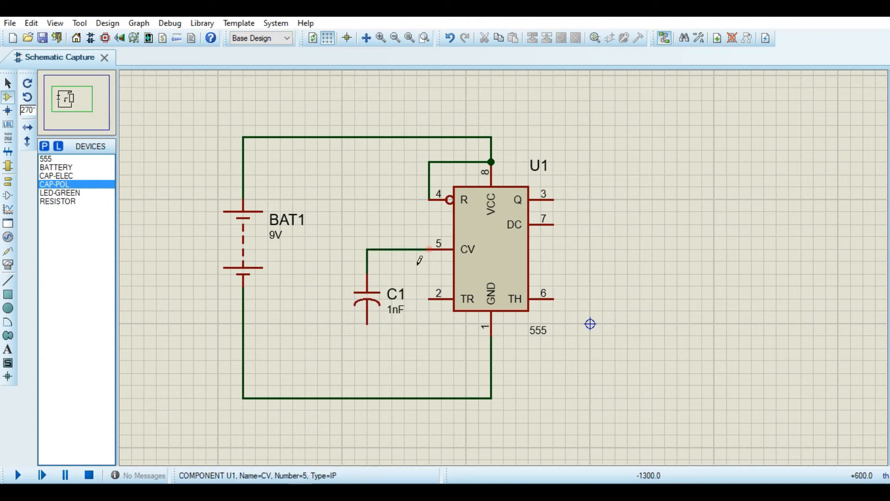
left_click(367, 324)
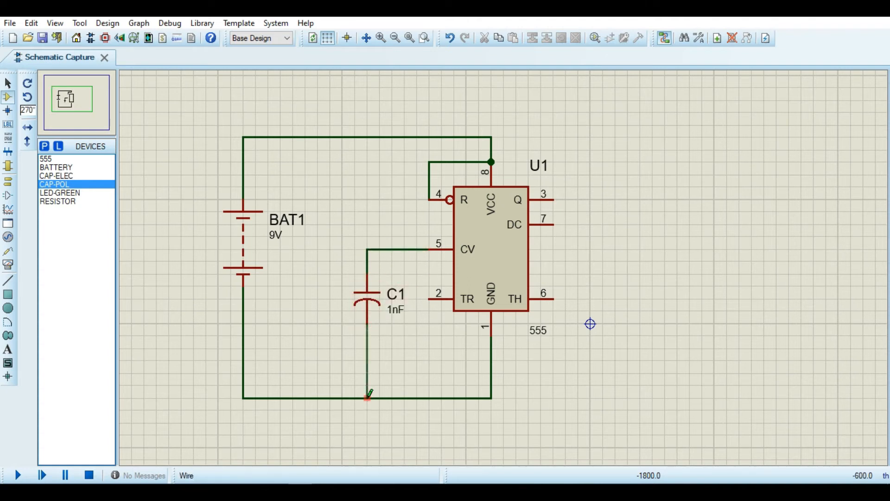
left_click_drag(368, 297, 365, 333)
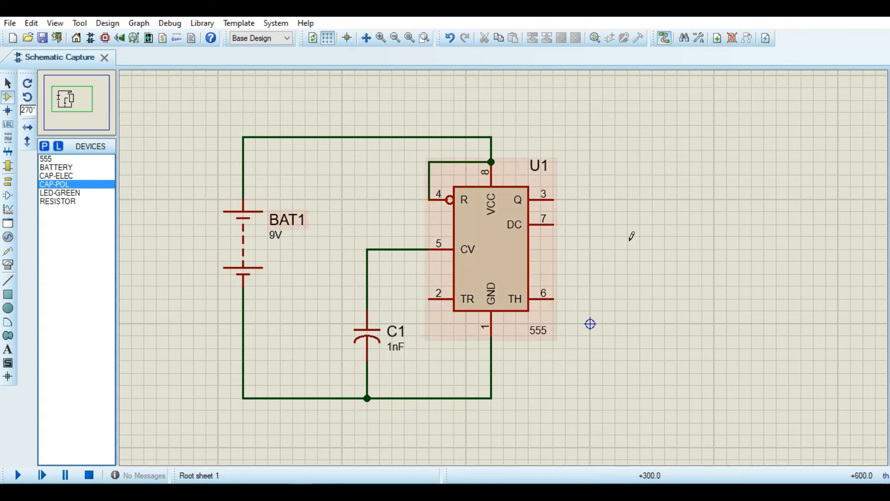
Place two vertical resistors one above the other to the right of the 555 timer.
left_click(60, 201)
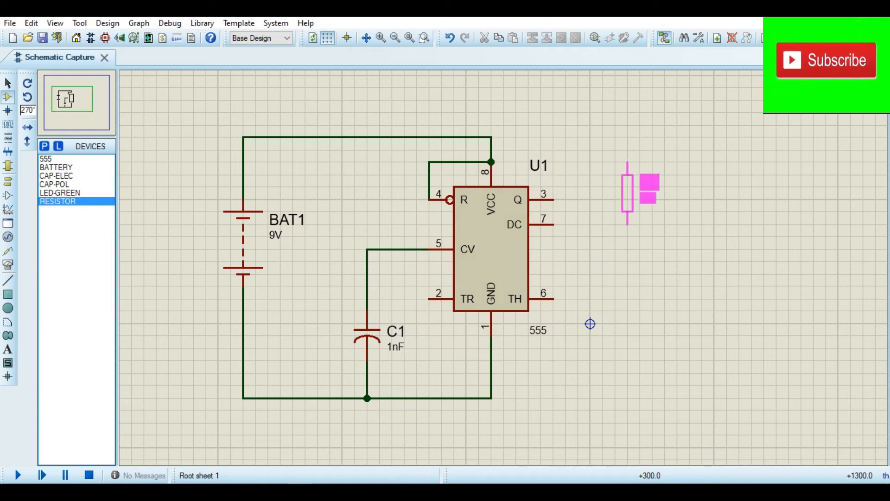
left_click(640, 168)
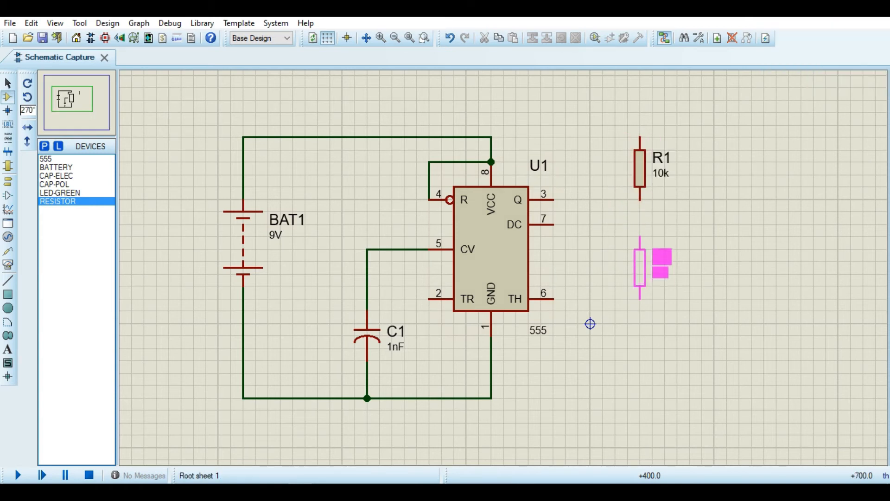
left_click(638, 266)
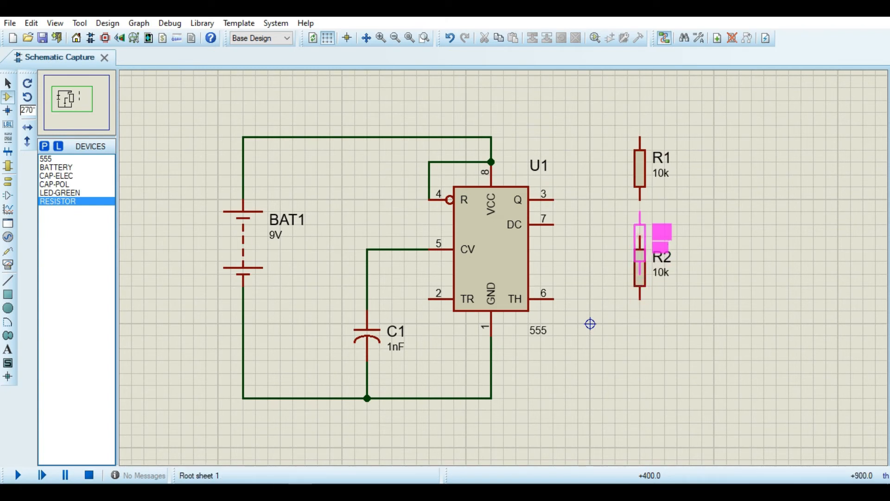
Wire R1 and R2 in series from the upper supply wire, joining pin 7 to their junction and pin 6 to R2's lower end.
left_click(640, 199)
left_click(640, 237)
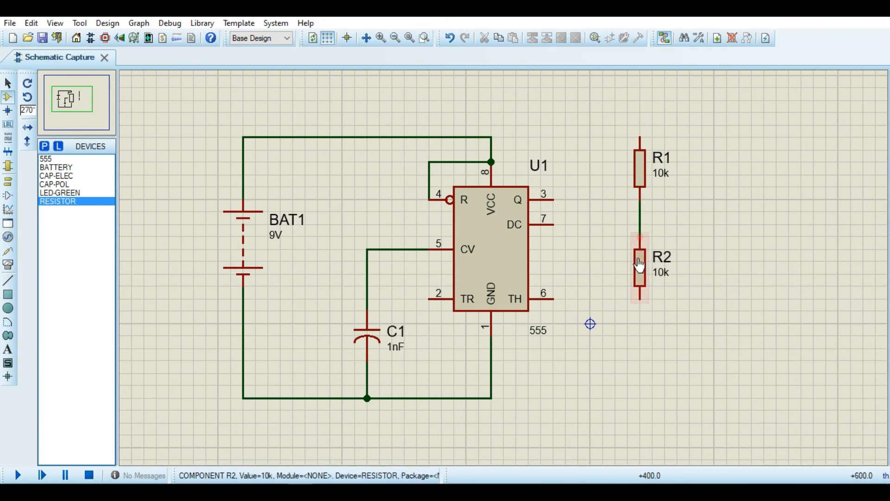
left_click(493, 136)
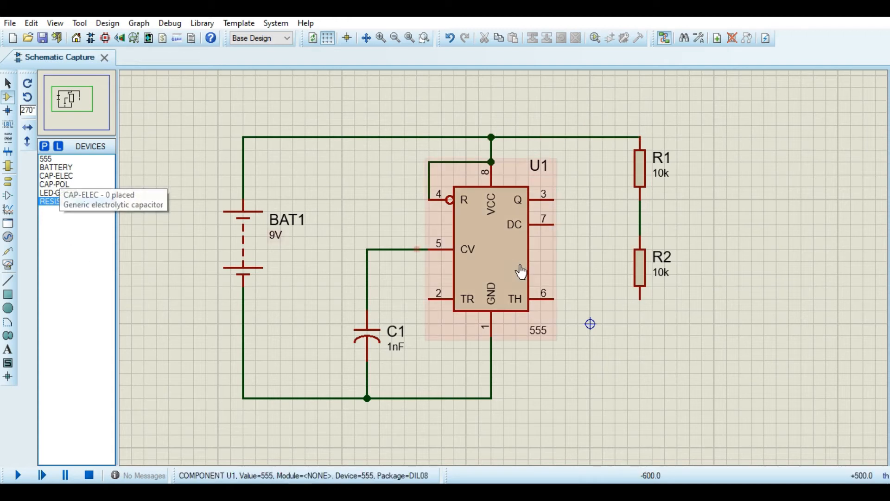
left_click(553, 224)
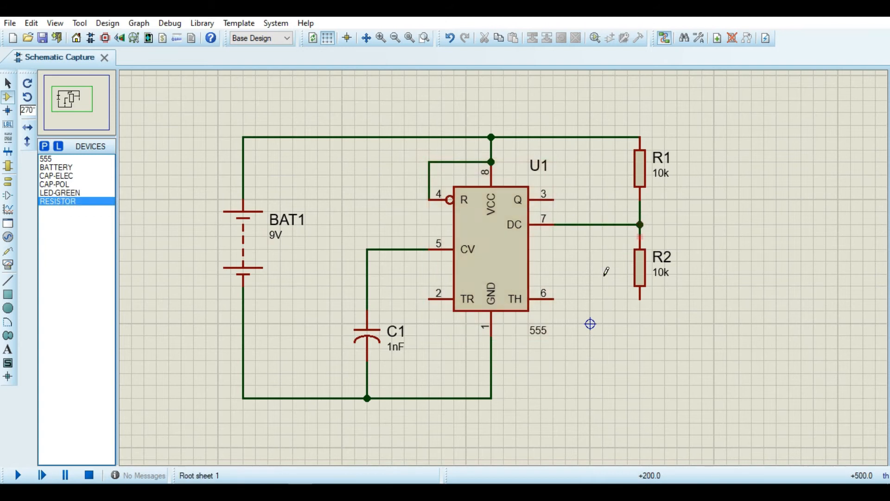
left_click(554, 299)
left_click(642, 299)
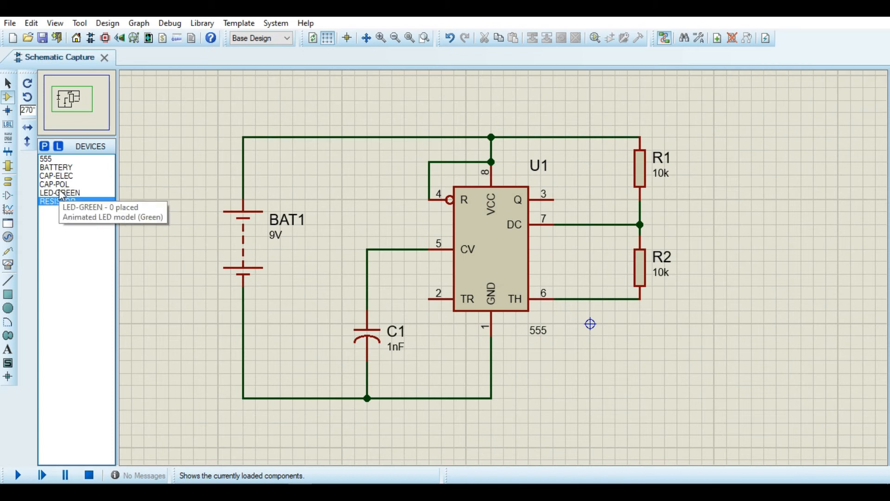
Place a CAP-ELEC capacitor below R2 and wire it between R2's lower end and the ground wire.
left_click(55, 177)
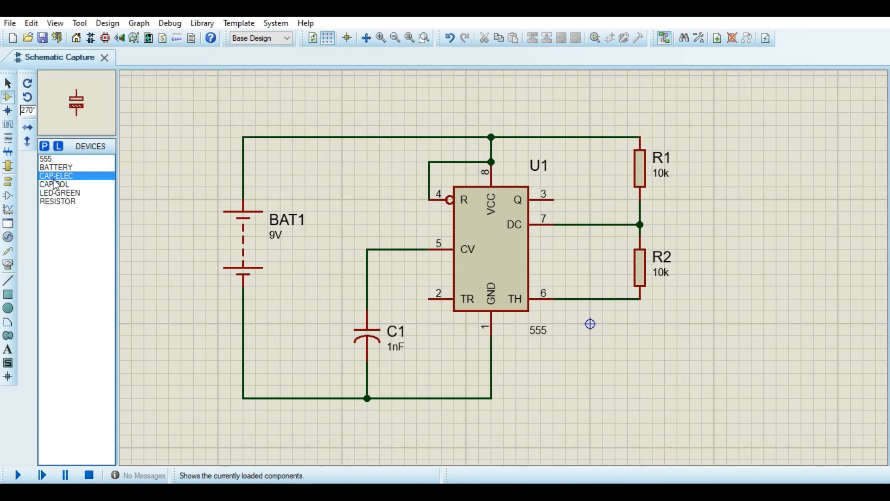
left_click(640, 348)
left_click(640, 348)
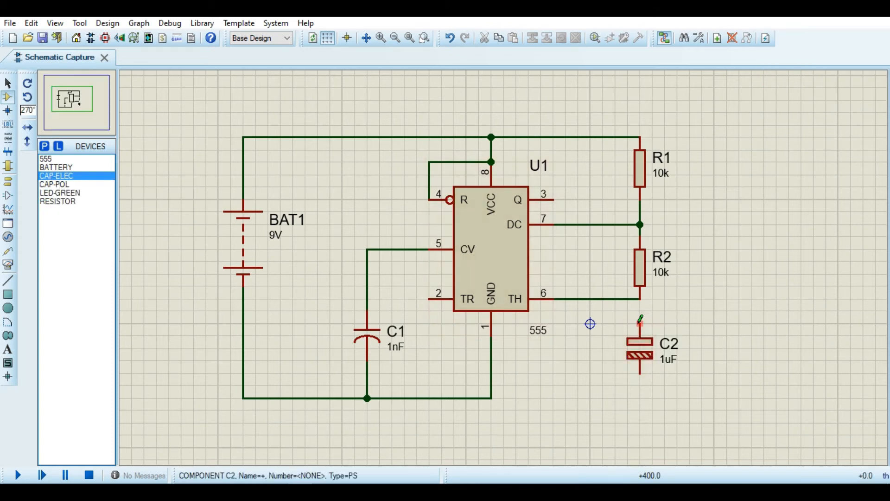
left_click(641, 299)
left_click(640, 373)
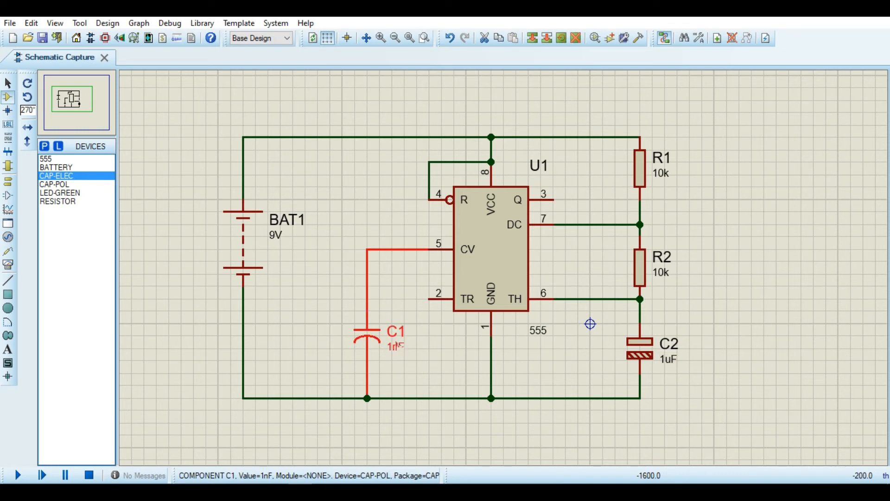
Set the value of capacitor C1 to 100nF and of capacitor C2 to 100uF.
double_click(395, 347)
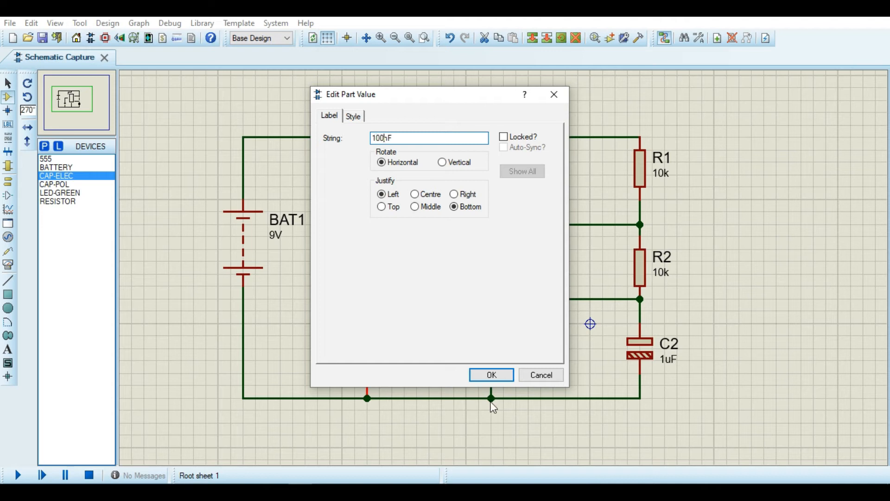
left_click(491, 376)
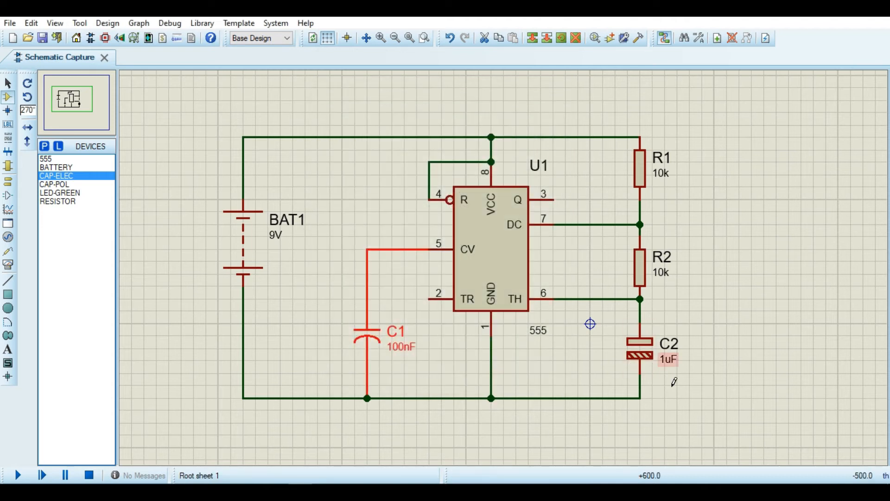
double_click(671, 367)
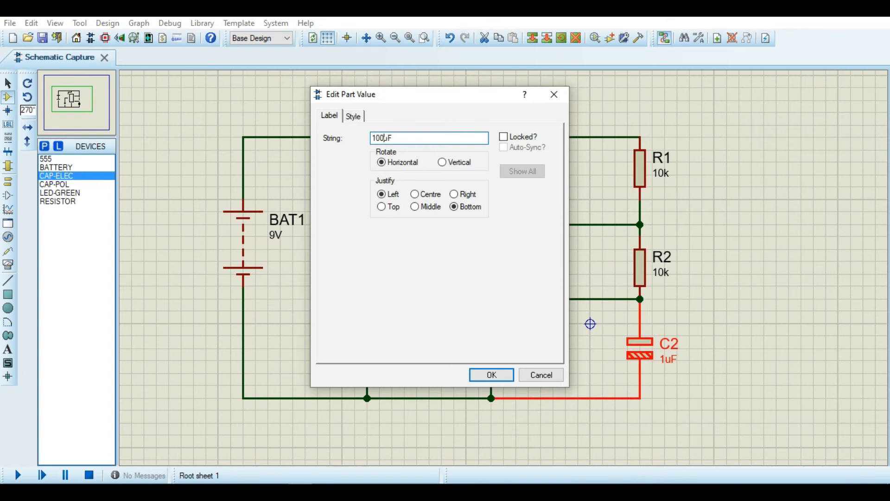
type("100uF")
left_click(492, 377)
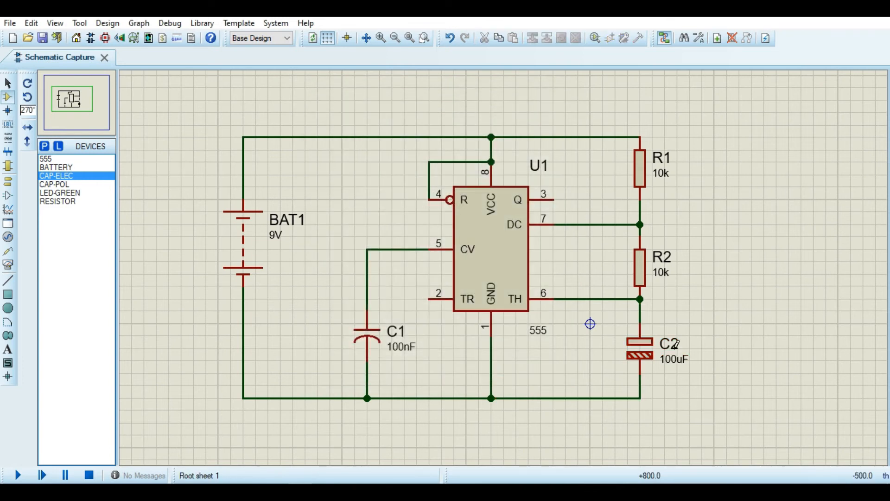
Set the values of resistors R1 and R2 to 1k each.
double_click(661, 178)
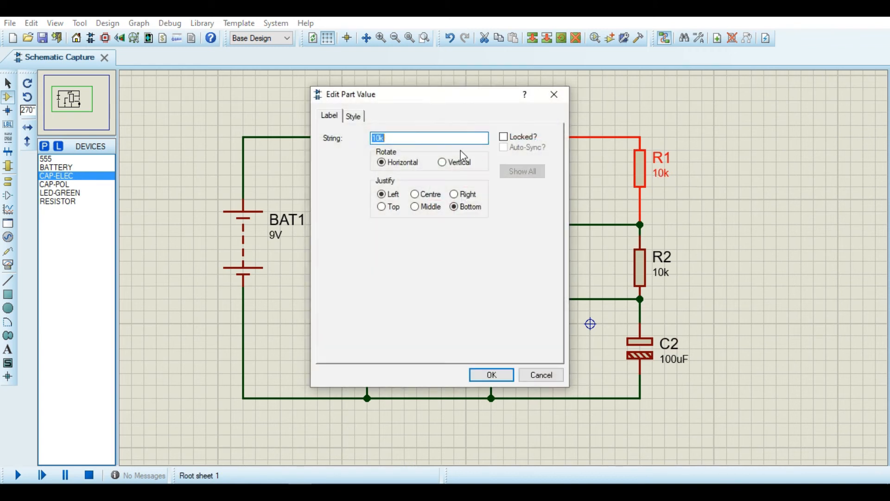
key("BackSpace")
left_click(488, 371)
double_click(658, 278)
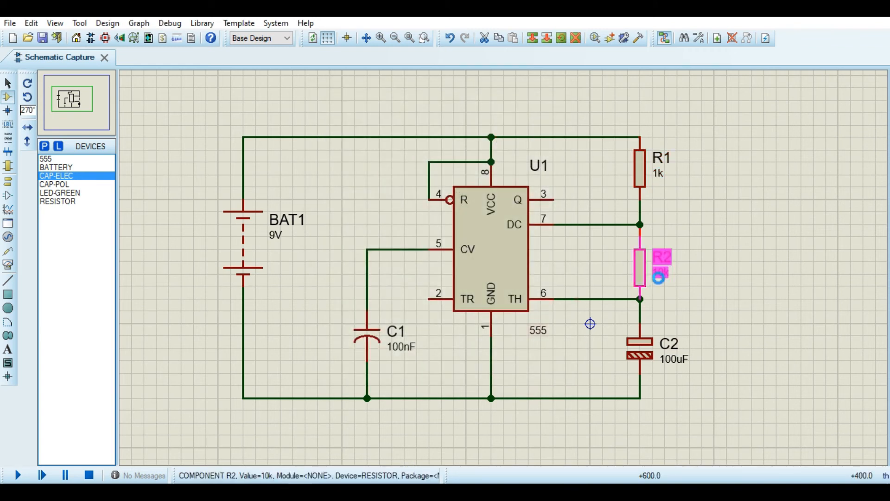
left_click(377, 138)
key("BackSpace")
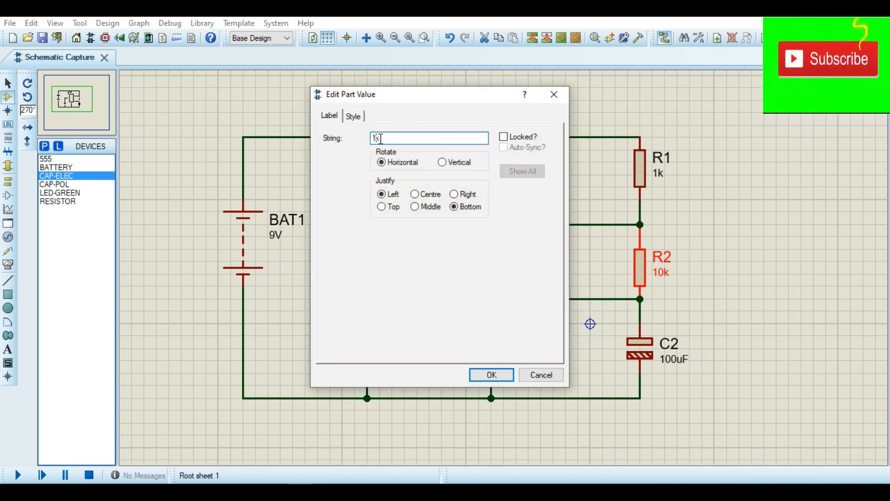
left_click(483, 374)
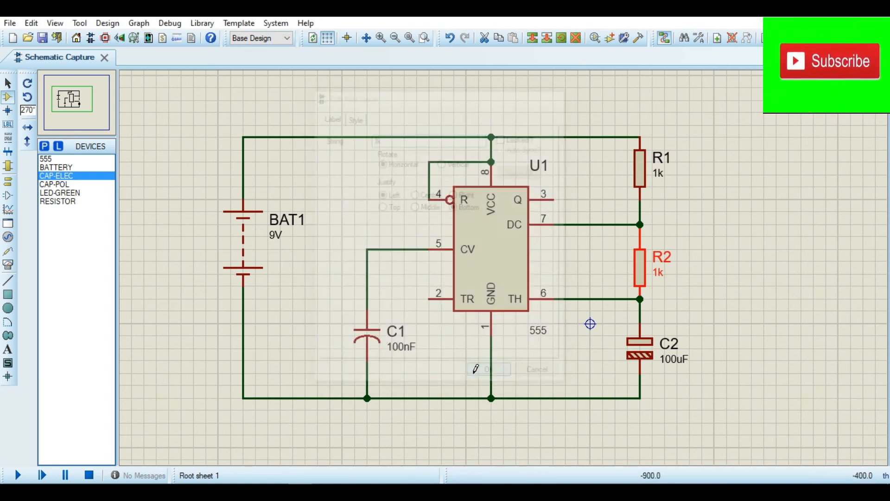
left_click(730, 296)
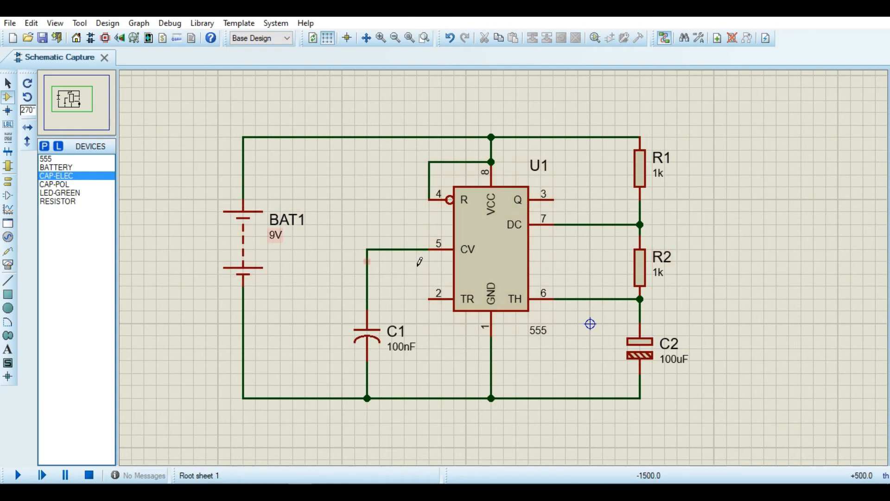
Review the battery's voltage property, and wire the 555's trigger pin 2 to threshold pin 6.
double_click(251, 245)
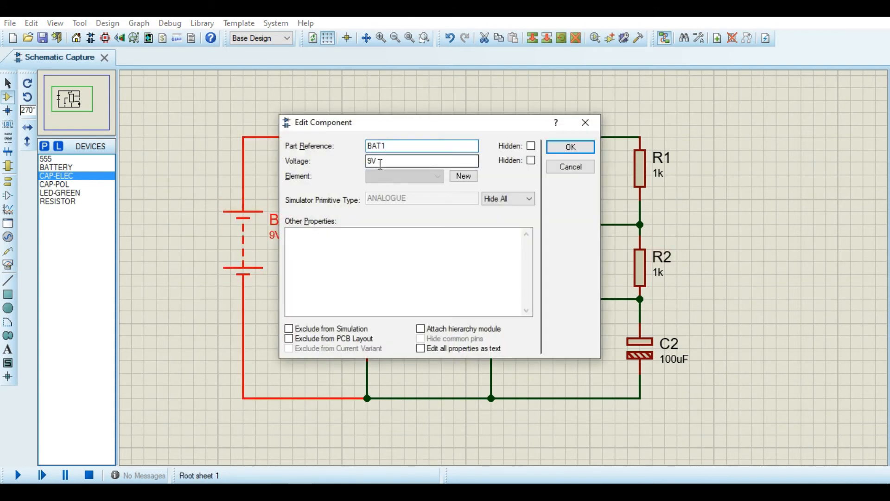
left_click(553, 152)
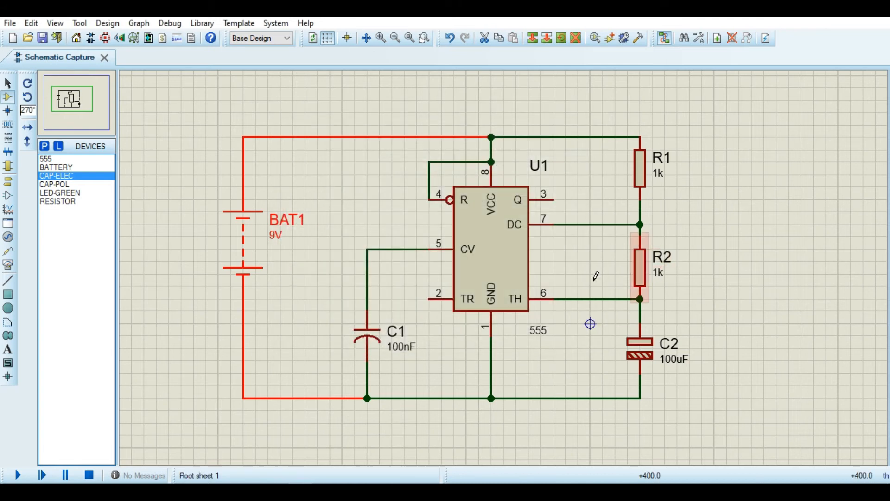
left_click(429, 299)
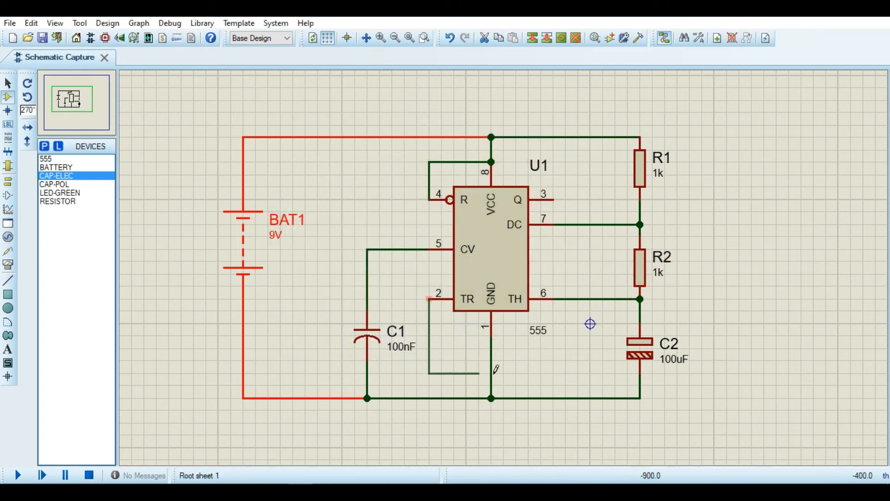
left_click(553, 299)
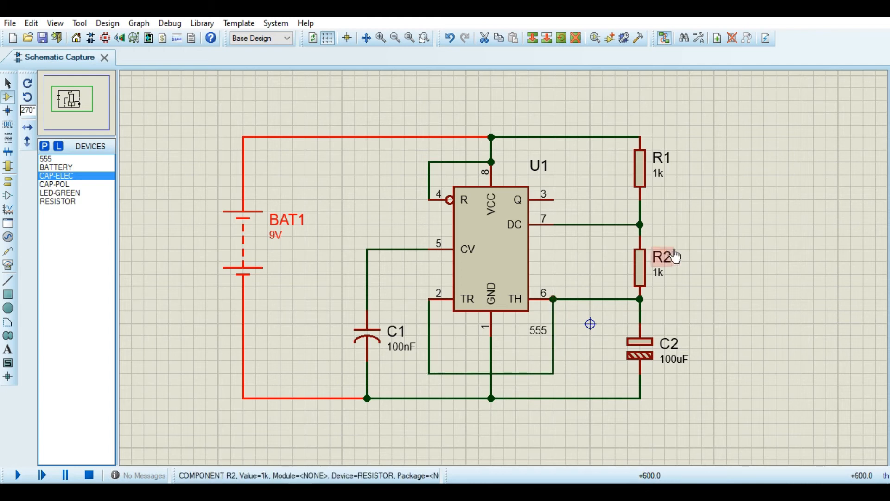
Save the project under its existing name.
left_click(11, 24)
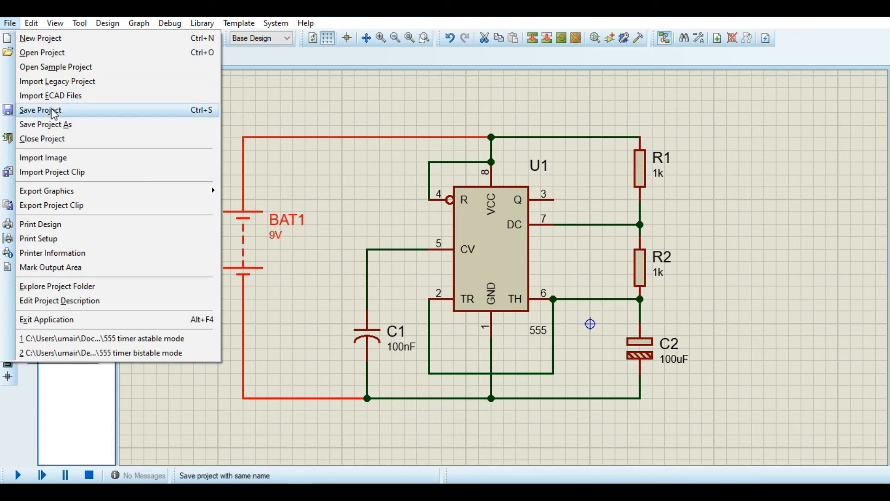
left_click(52, 111)
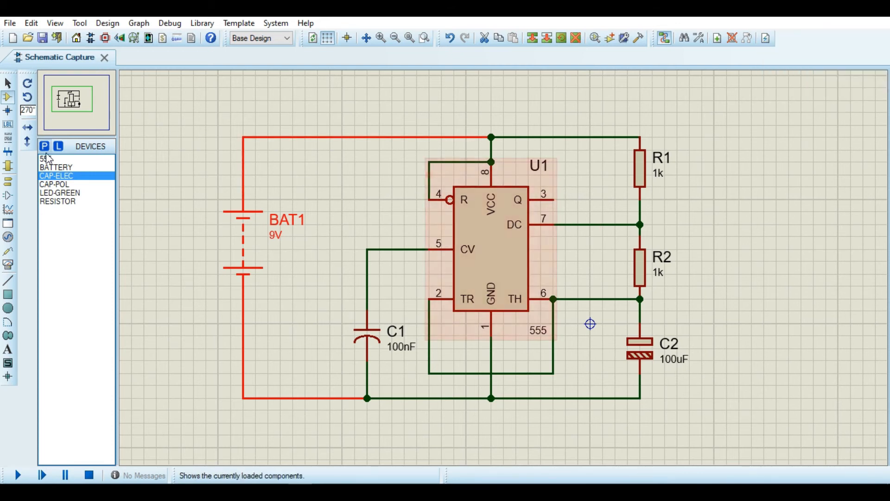
Place a vertical RESISTOR to the right of R2, with its upper end wired to the 555's output pin 3.
left_click(64, 202)
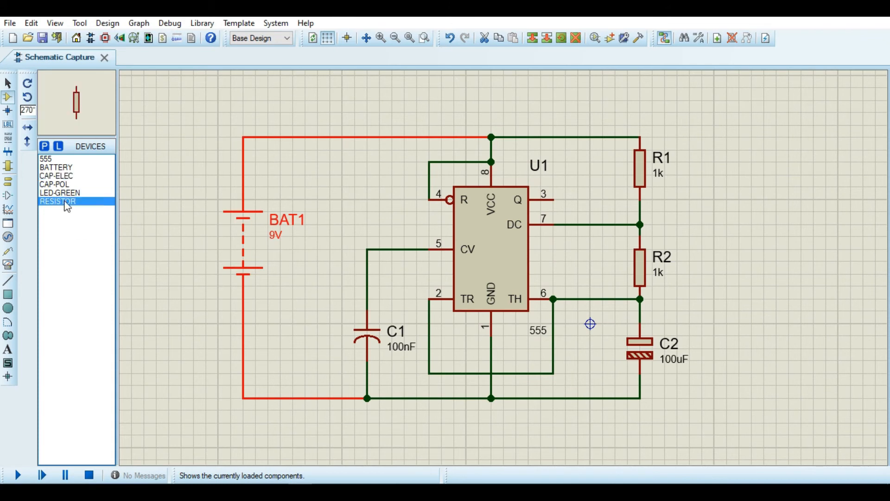
left_click(28, 99)
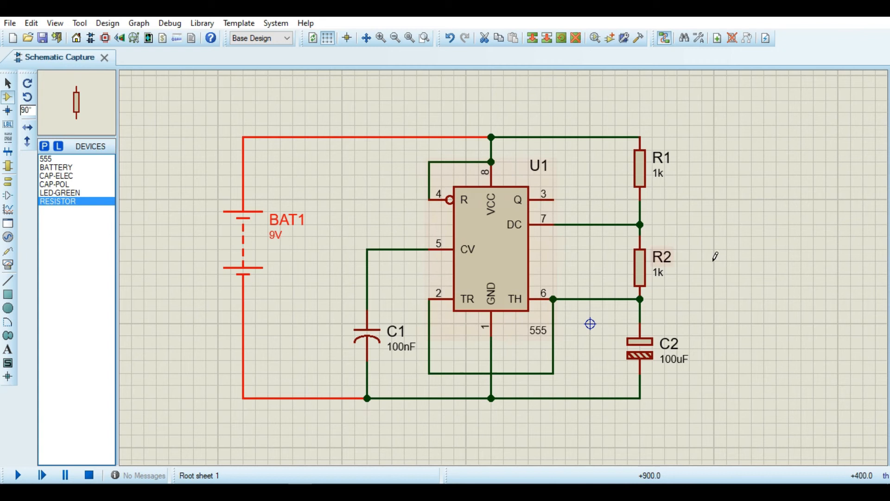
left_click(769, 273)
left_click(764, 212)
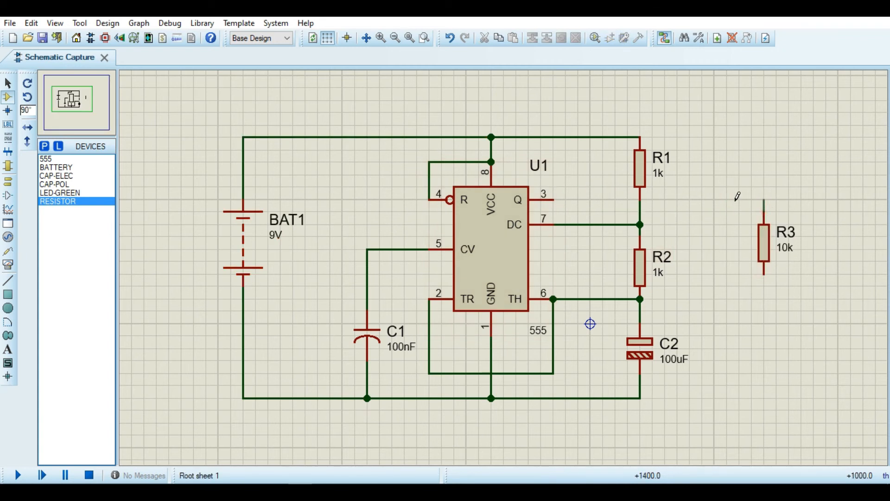
left_click(556, 198)
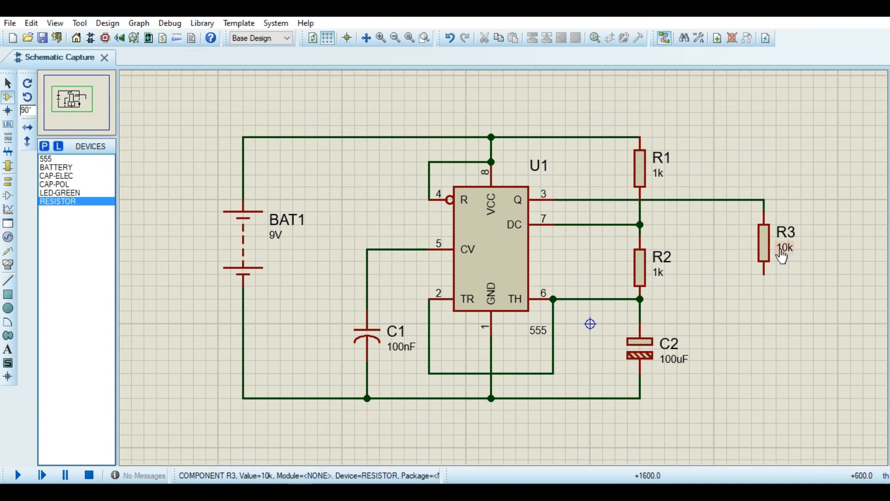
left_click(768, 256)
left_click_drag(769, 256, 731, 256)
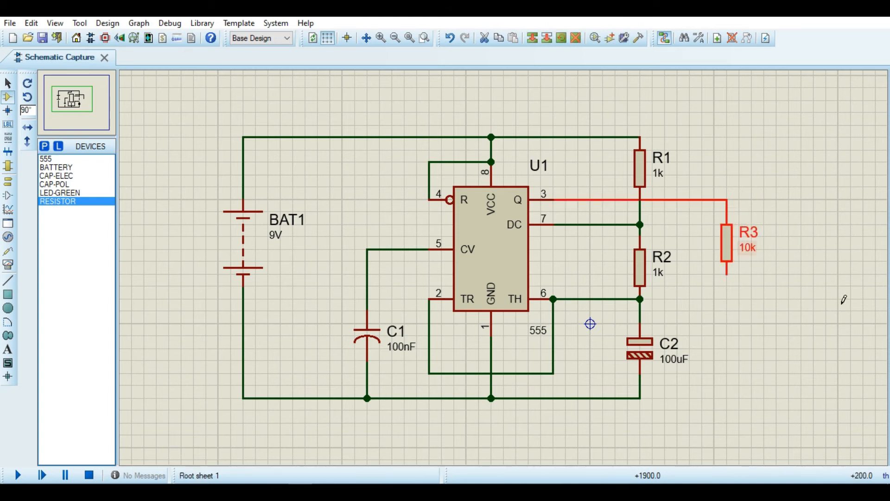
left_click(843, 299)
Place a LED-GREEN below R3 and wire it between R3's lower end and the ground wire.
left_click(60, 192)
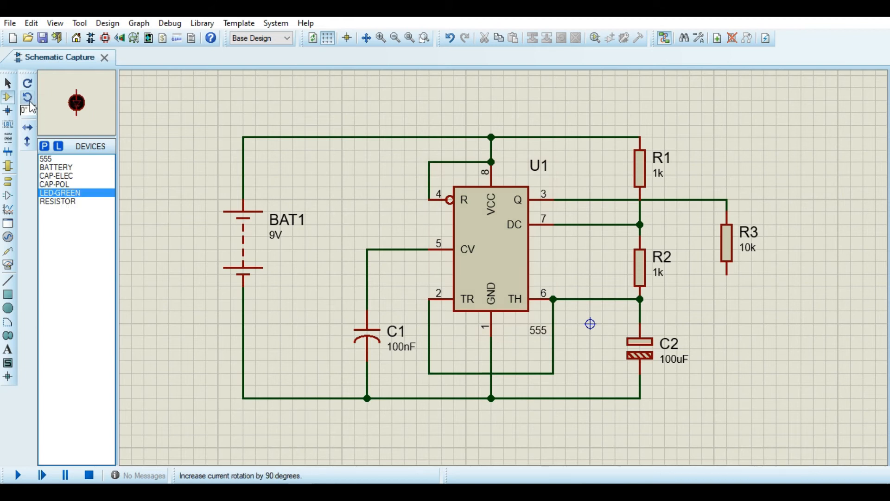
left_click(727, 310)
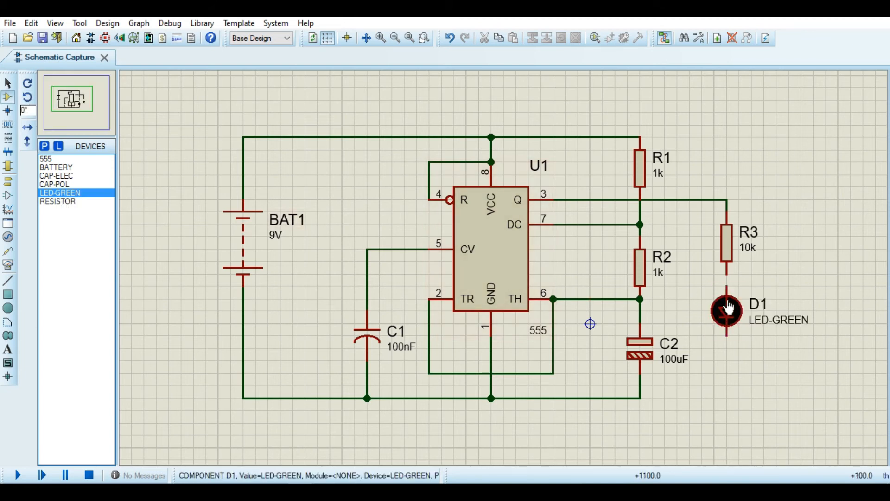
left_click(728, 272)
left_click(727, 291)
left_click(726, 335)
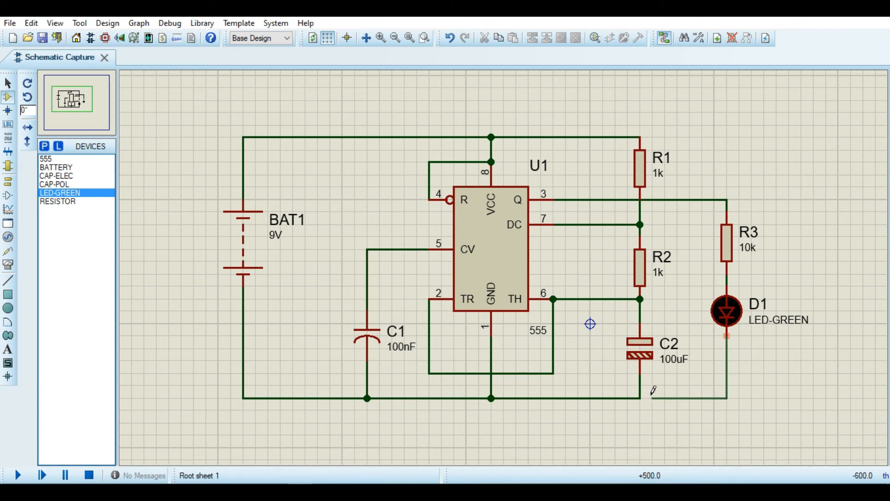
Set the value of resistor R3 to 220.
left_click(746, 254)
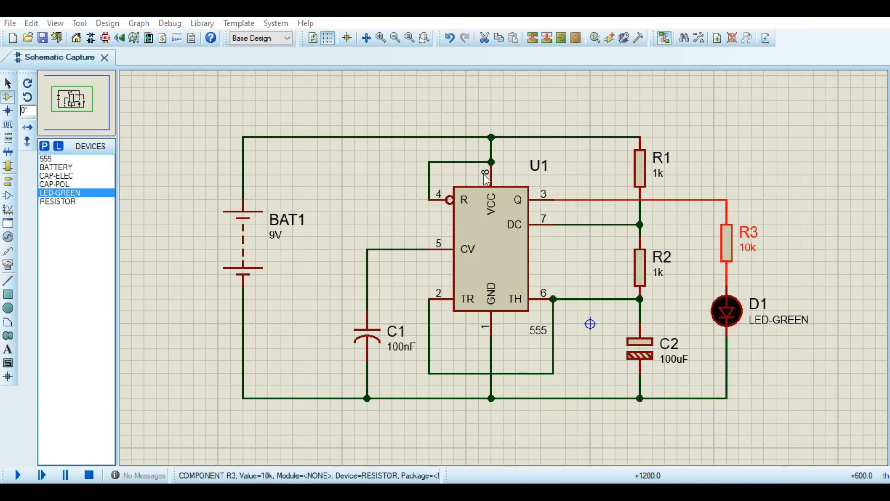
left_click(747, 254)
type("220")
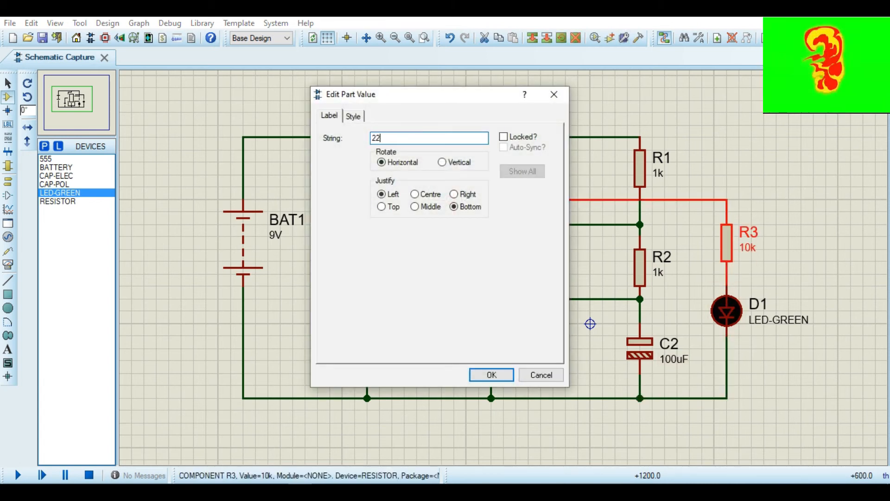
left_click(486, 377)
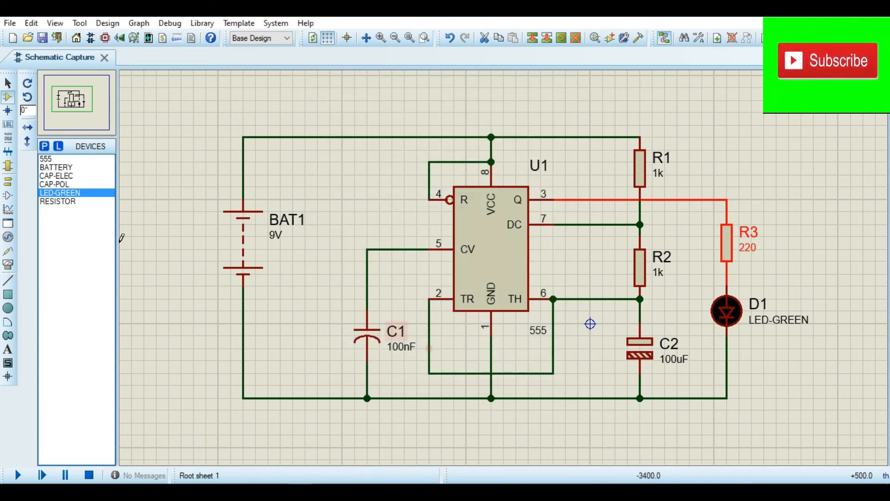
Place a GROUND terminal below the 555's pin 1, connected to the ground wire.
left_click(7, 180)
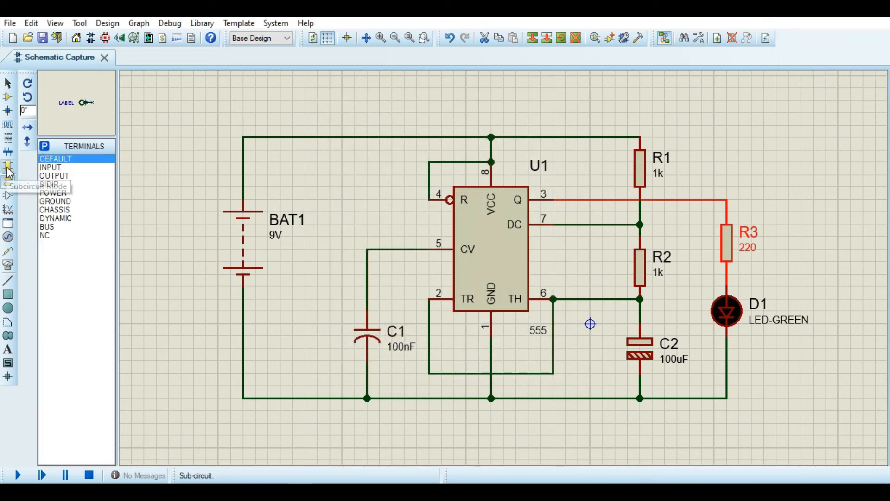
left_click(55, 201)
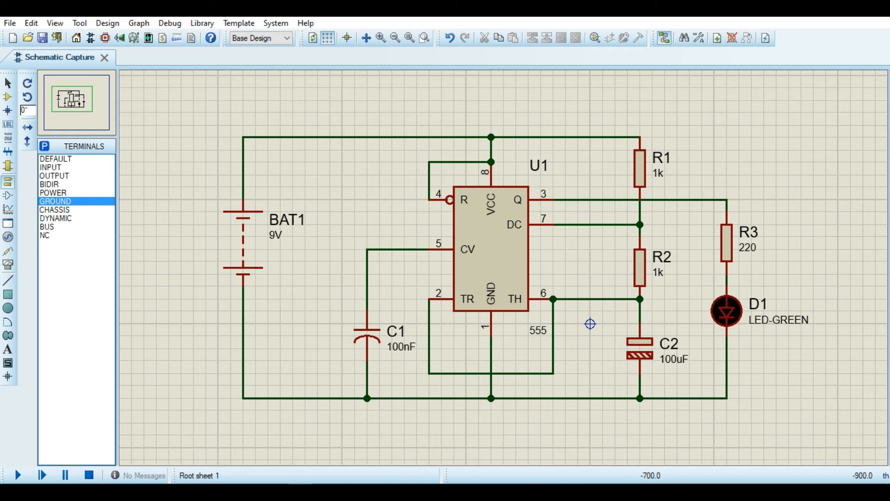
left_click(490, 426)
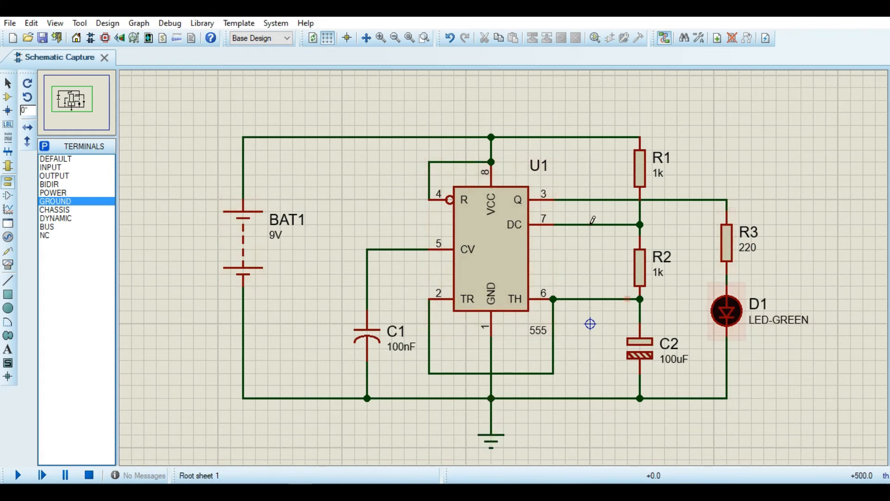
Place an OSCILLOSCOPE to the right of R3, with channel A wired to the 555's output wire, and run the simulation.
left_click(8, 267)
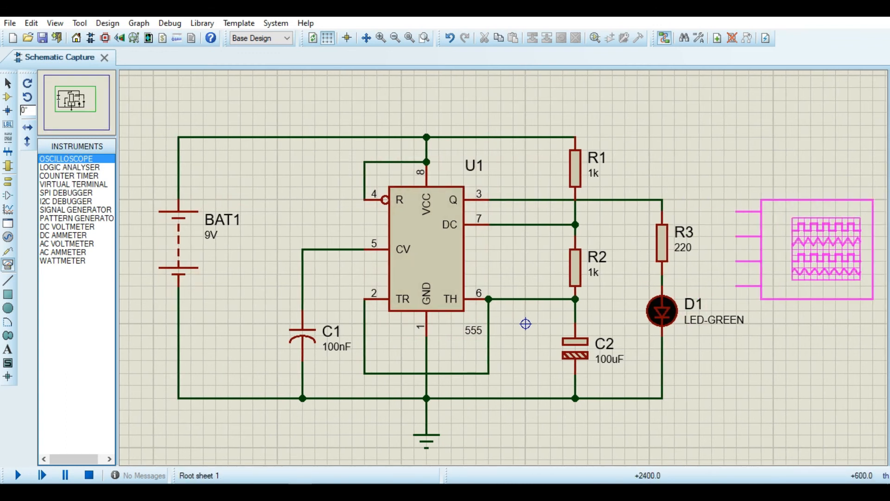
left_click(817, 250)
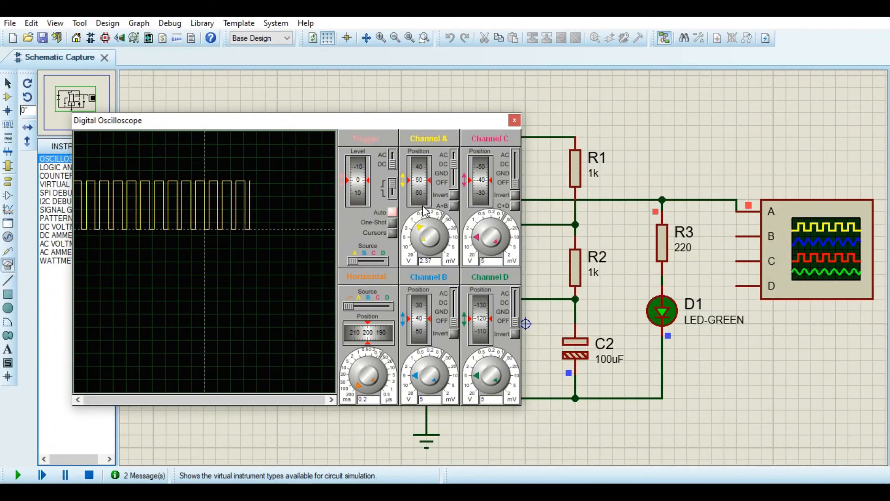
Shift the oscilloscope's channel A trace lower and examine the output waveform at horizontal time bases of 50m and 0.2.
left_click_drag(424, 206, 423, 246)
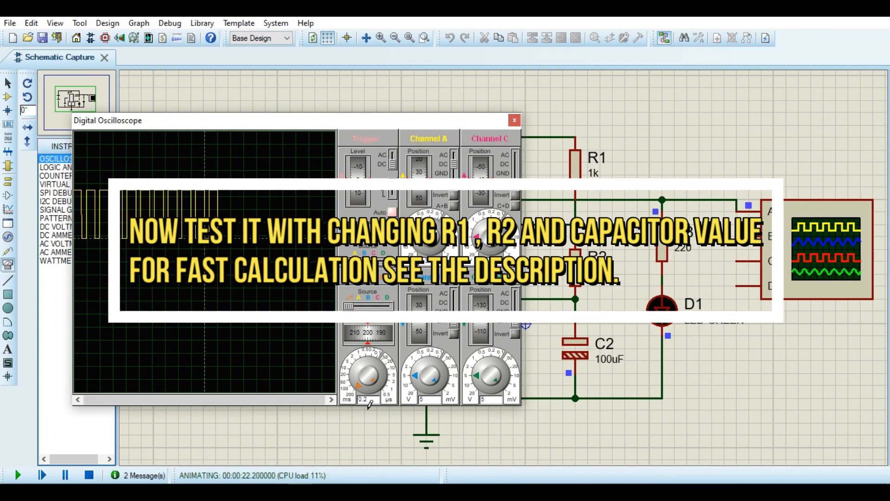
left_click(357, 376)
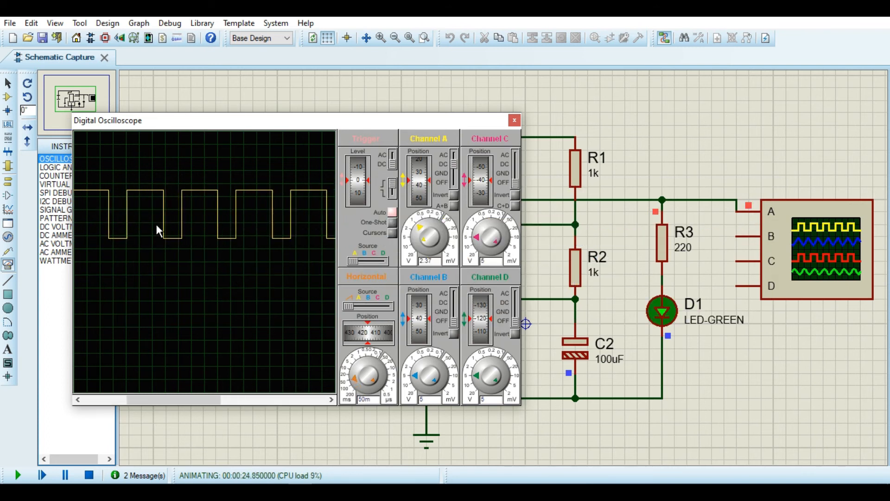
scroll(157, 224, "down", 2)
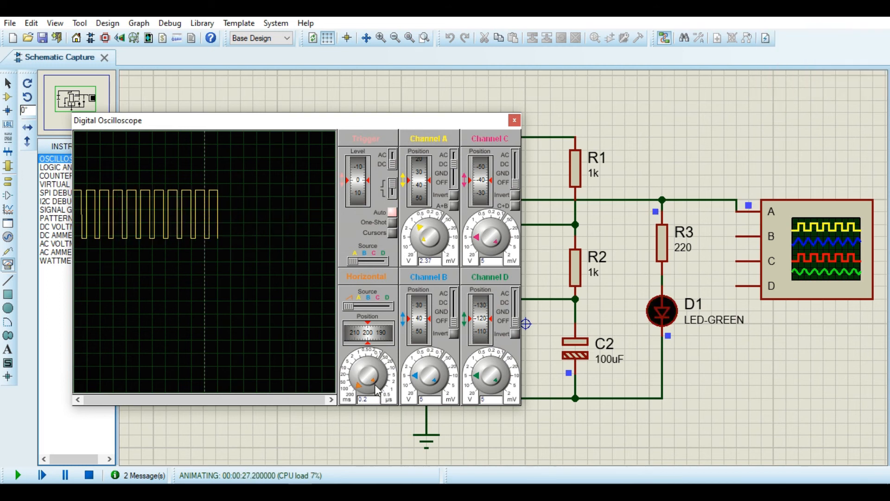
Stop the simulation and save the project.
left_click(514, 120)
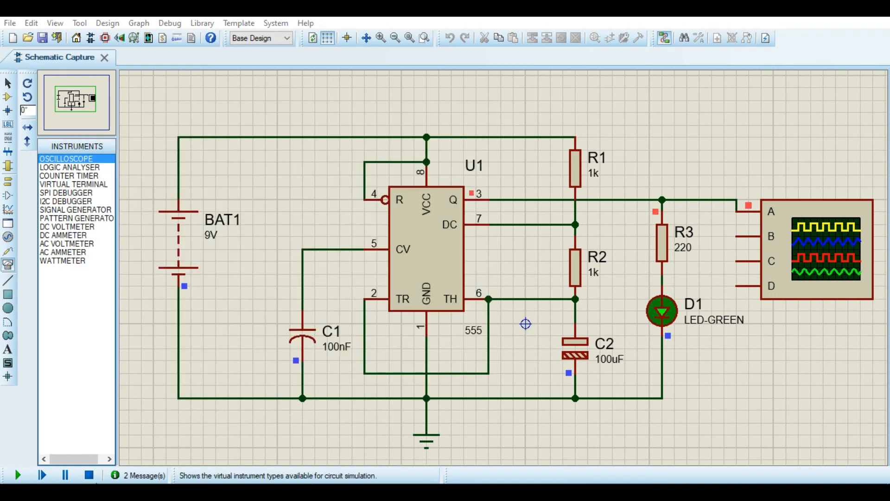
left_click(88, 476)
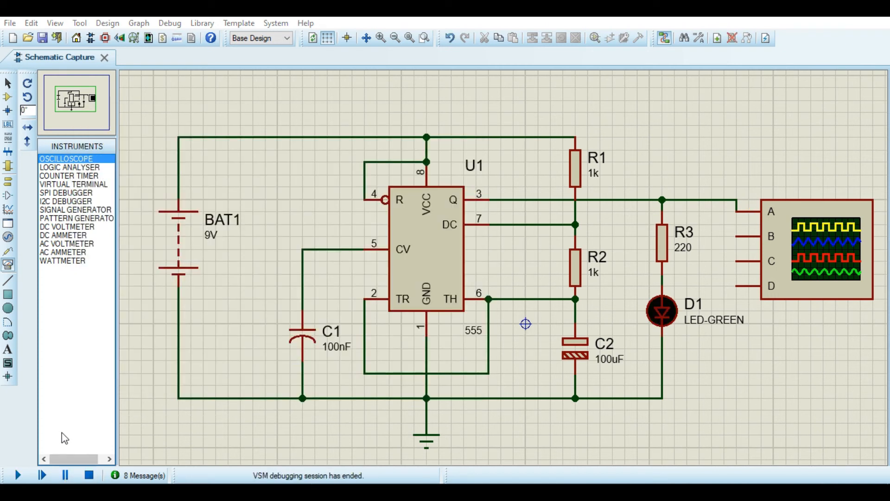
left_click(9, 24)
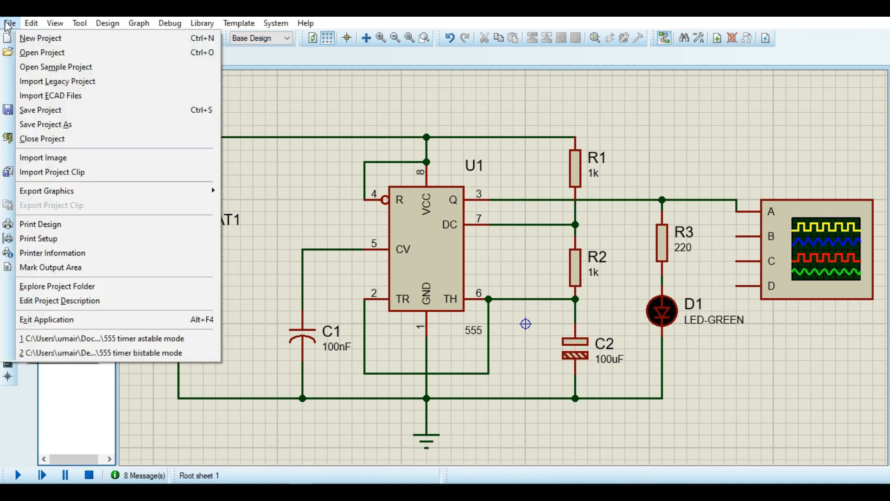
left_click(52, 111)
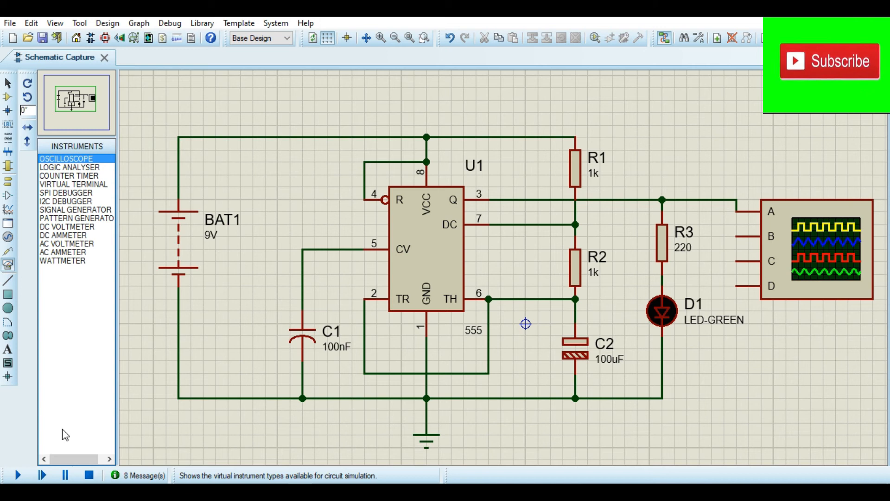